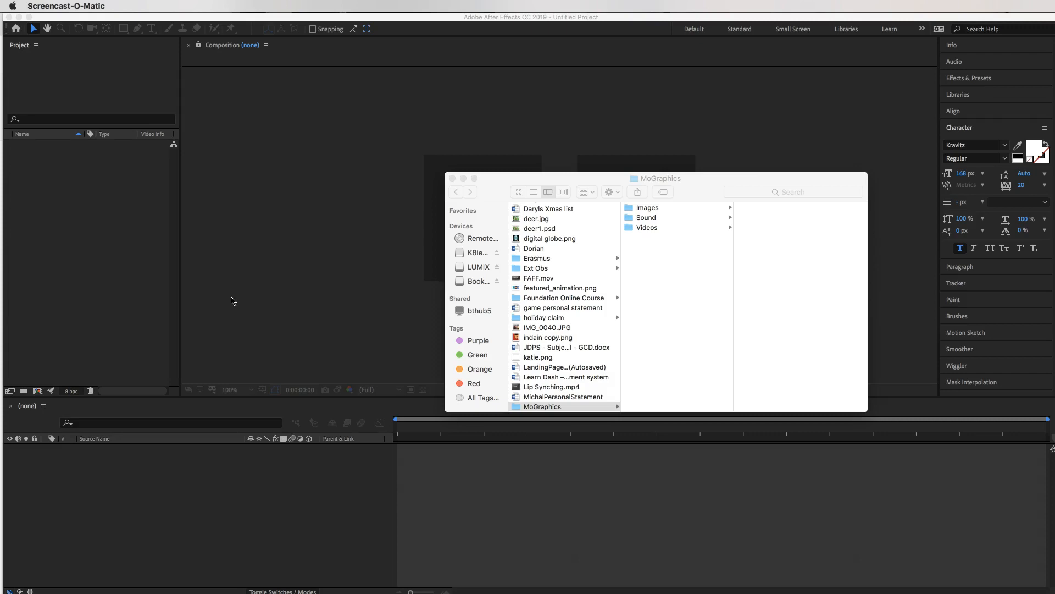
# Check MoGraphics' Images and Videos folders for Summer_Forest 2.mp4, then open the empty Sound folder.
pyautogui.click(499, 189)
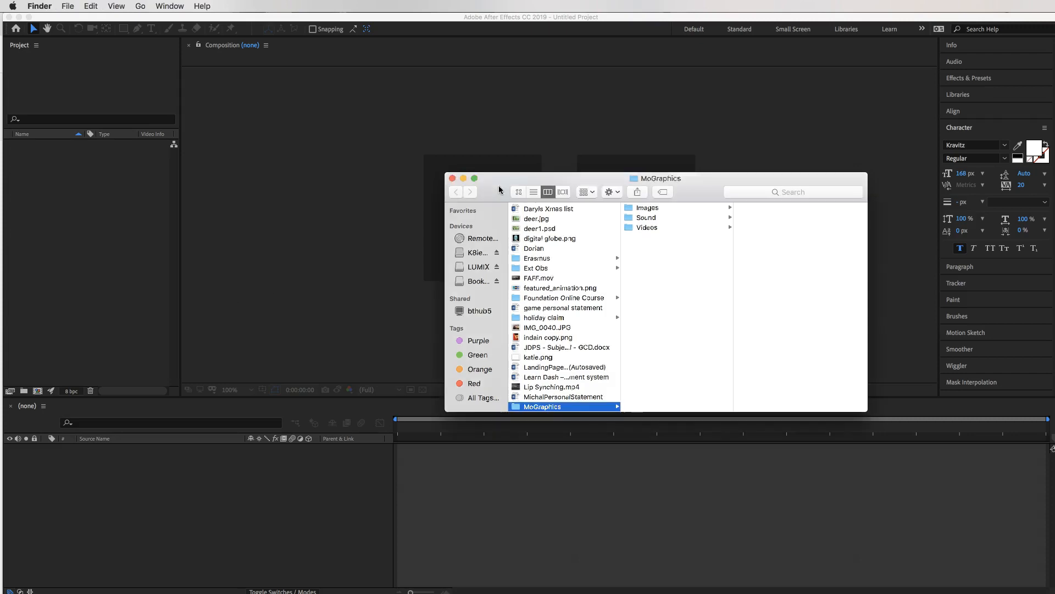
pyautogui.scroll(-6, 542, 374)
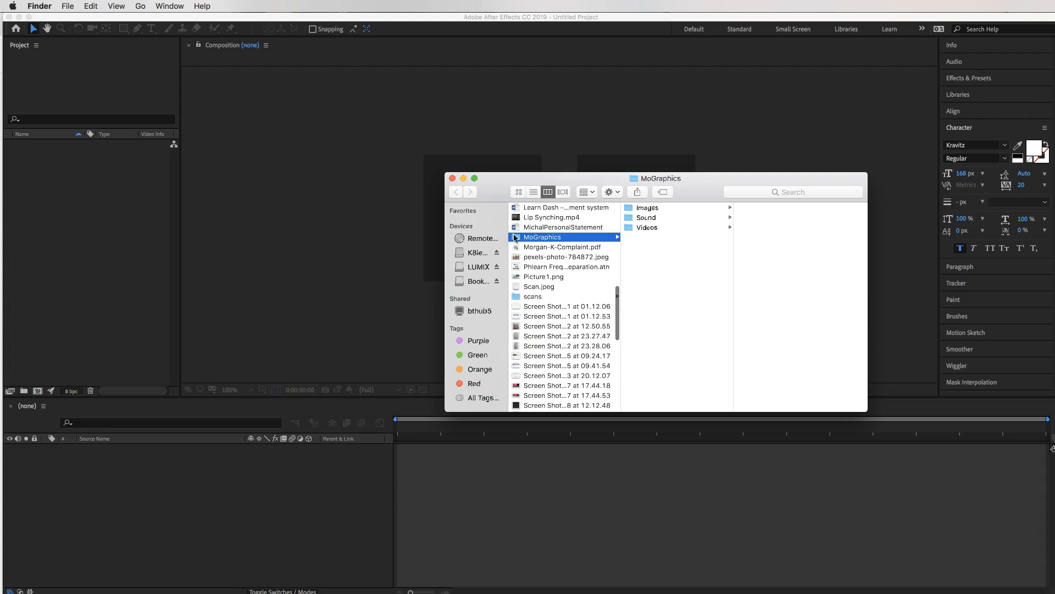
pyautogui.click(632, 209)
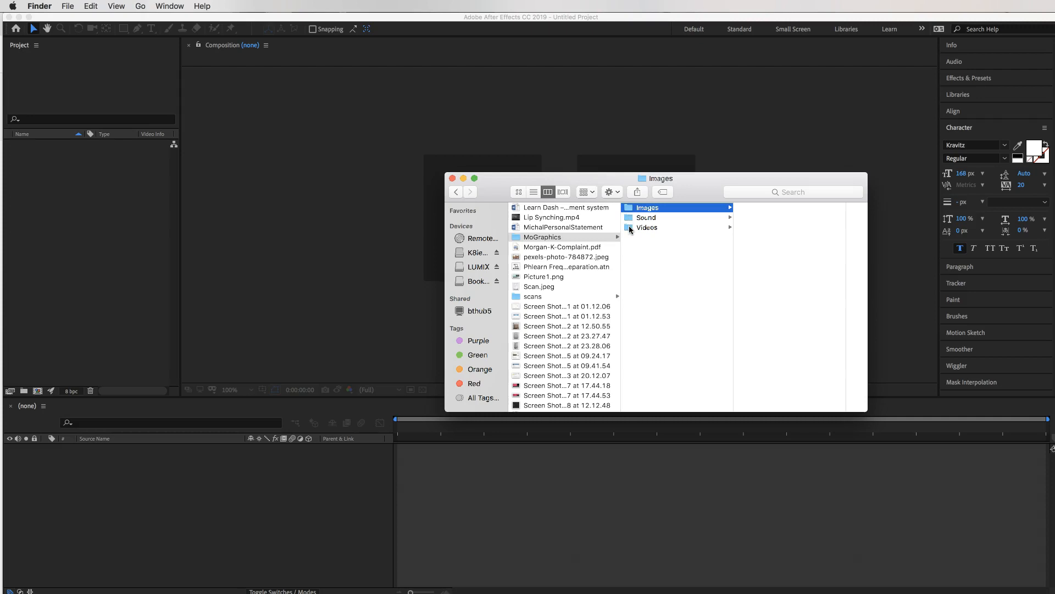
pyautogui.click(631, 229)
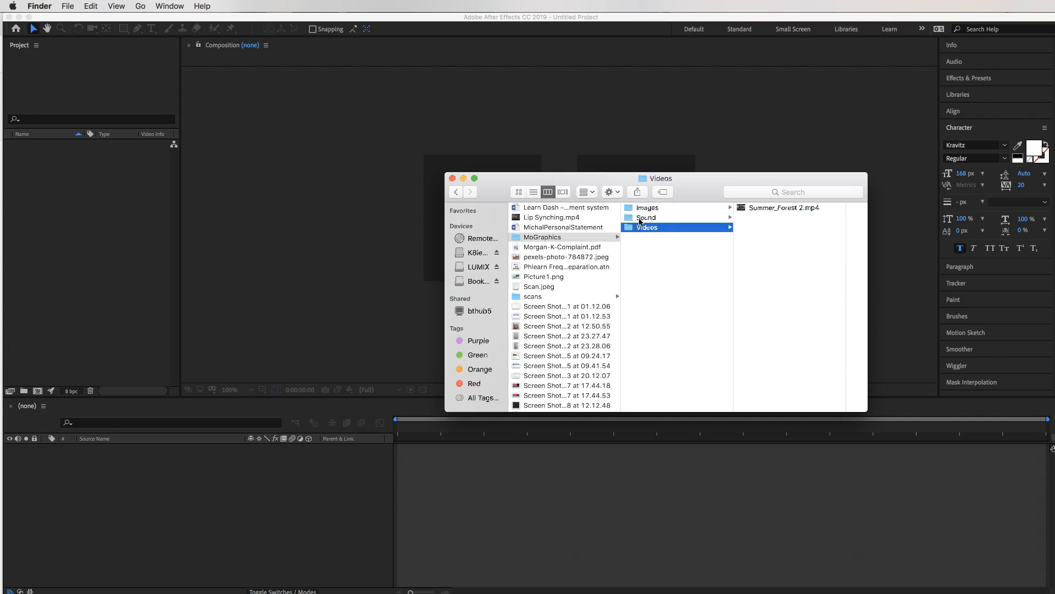
pyautogui.click(633, 220)
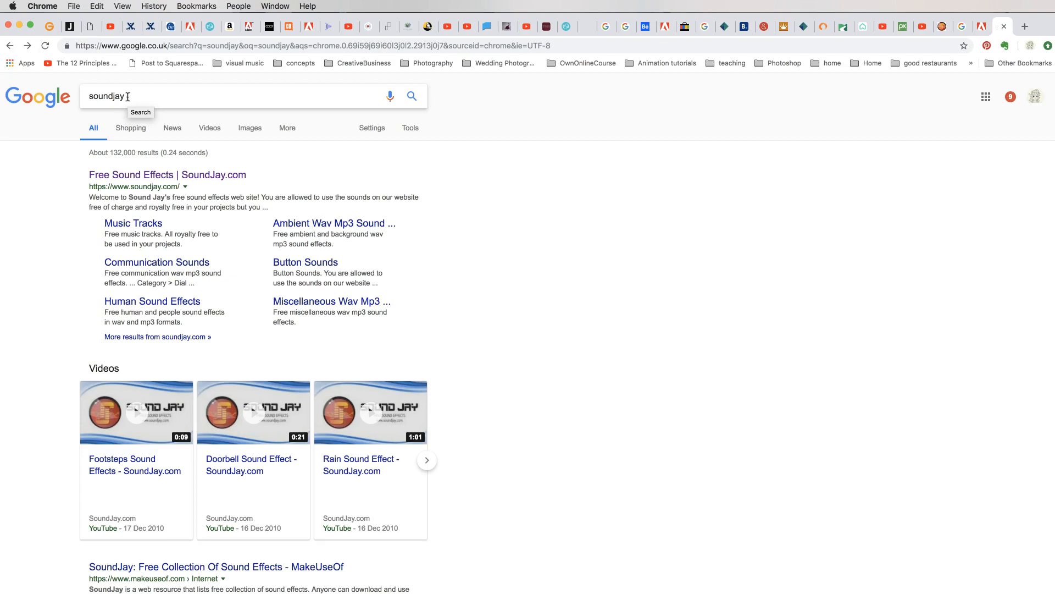
# On SoundJay, go from Machine and Mechanical to the Explosion Sound Effects page.
pyautogui.click(198, 177)
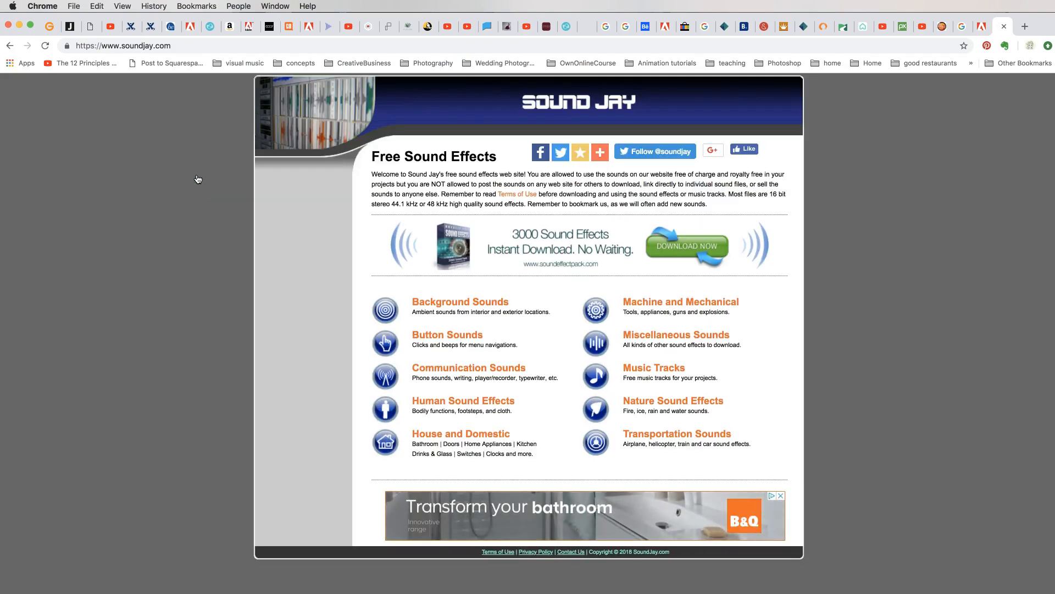
pyautogui.click(668, 303)
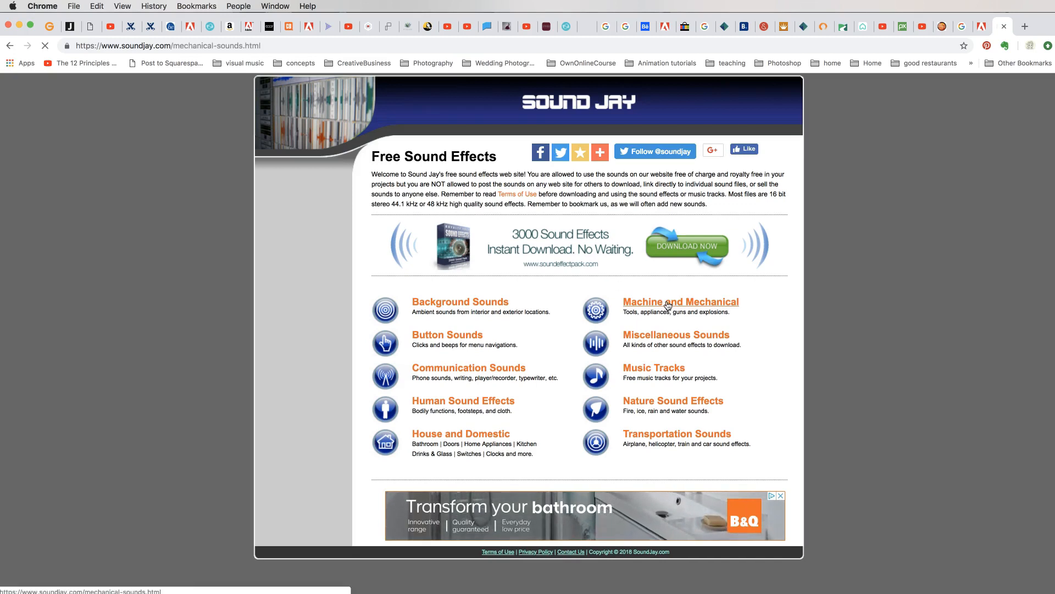
pyautogui.scroll(-4, 578, 348)
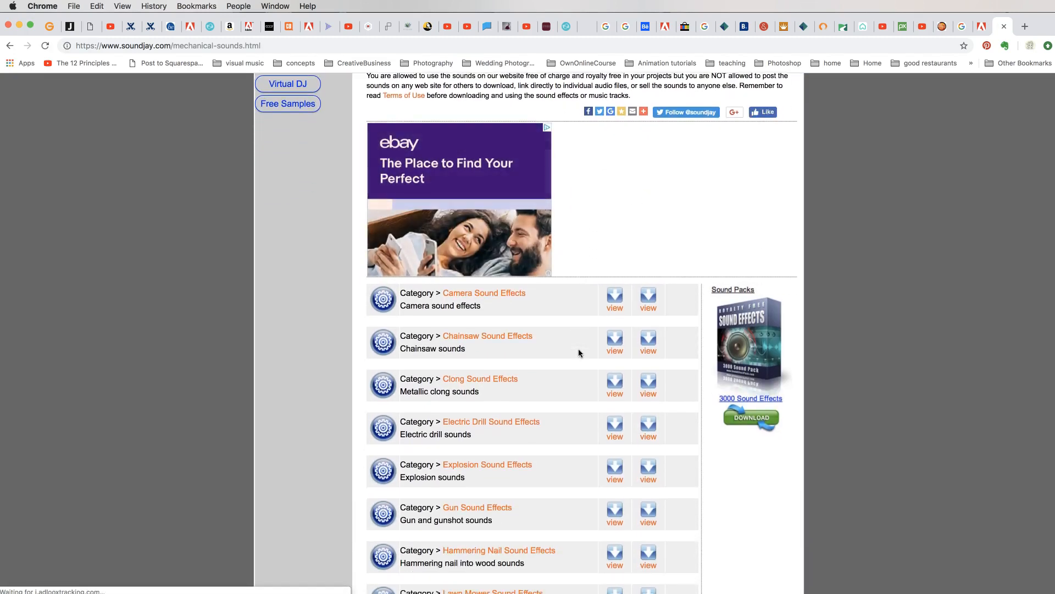
pyautogui.scroll(-5, 579, 349)
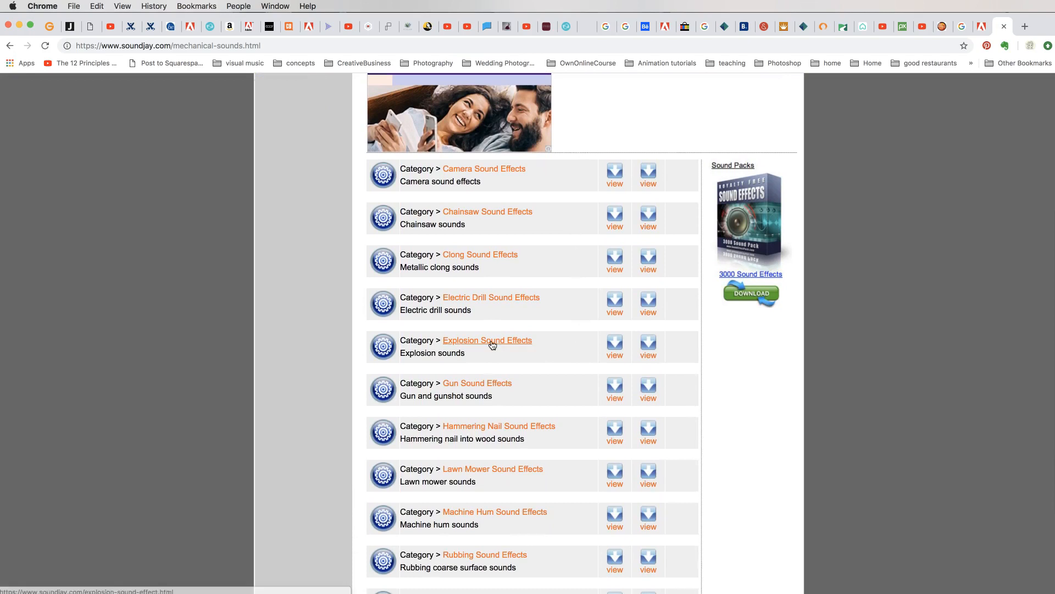
pyautogui.click(499, 344)
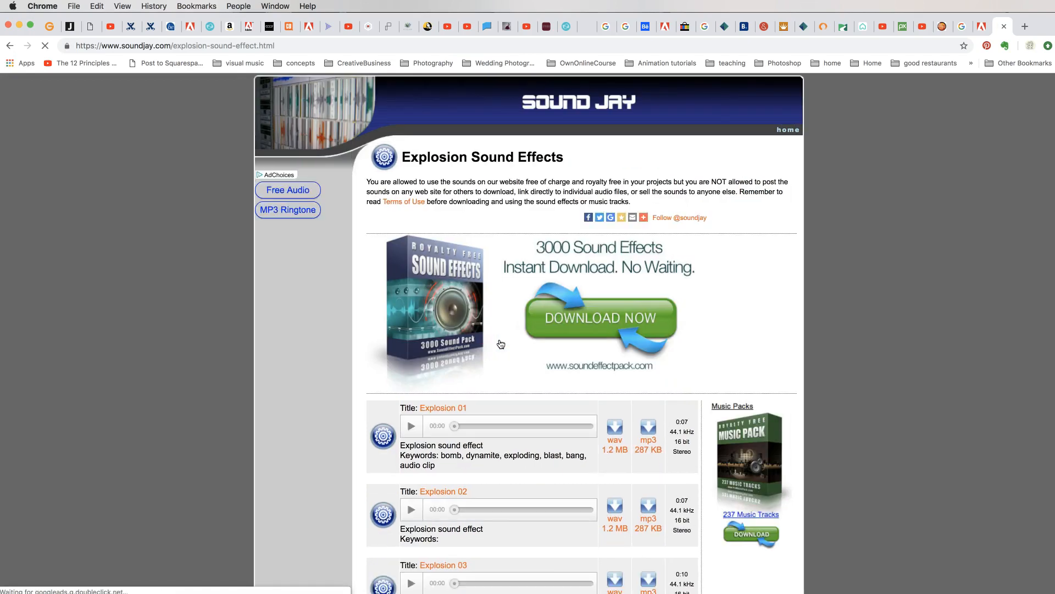
pyautogui.scroll(-5, 500, 343)
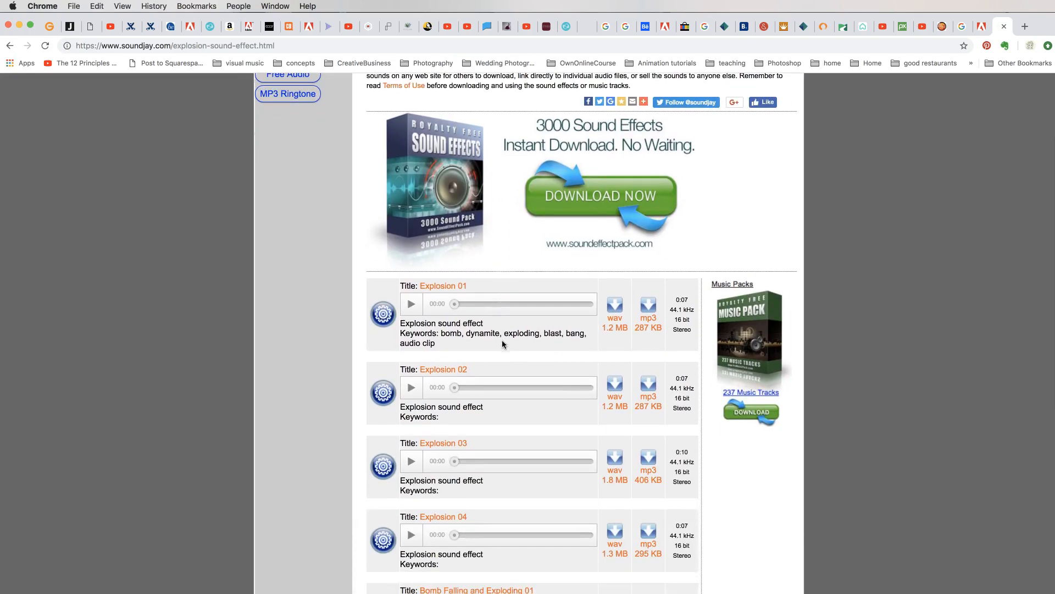
# Preview Explosion 02 and download it as explosion-02.mp3.
pyautogui.click(411, 388)
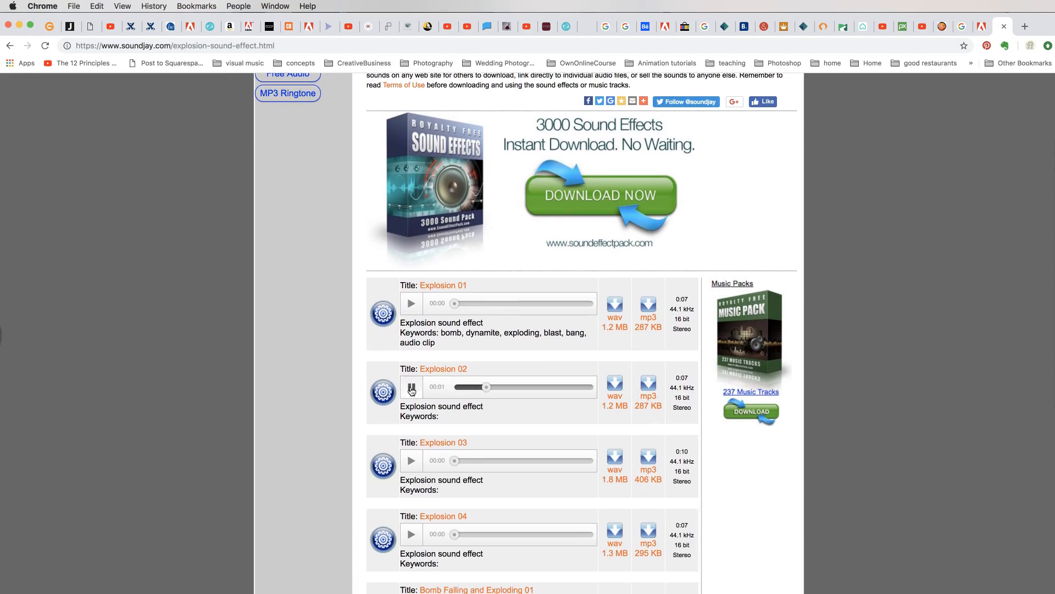
pyautogui.click(411, 389)
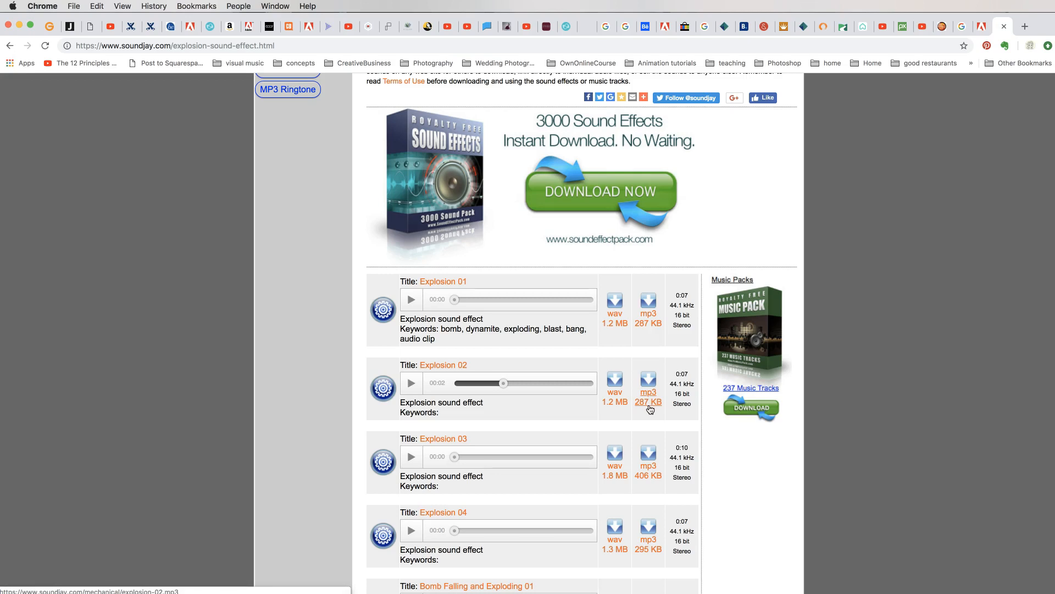
pyautogui.click(650, 397)
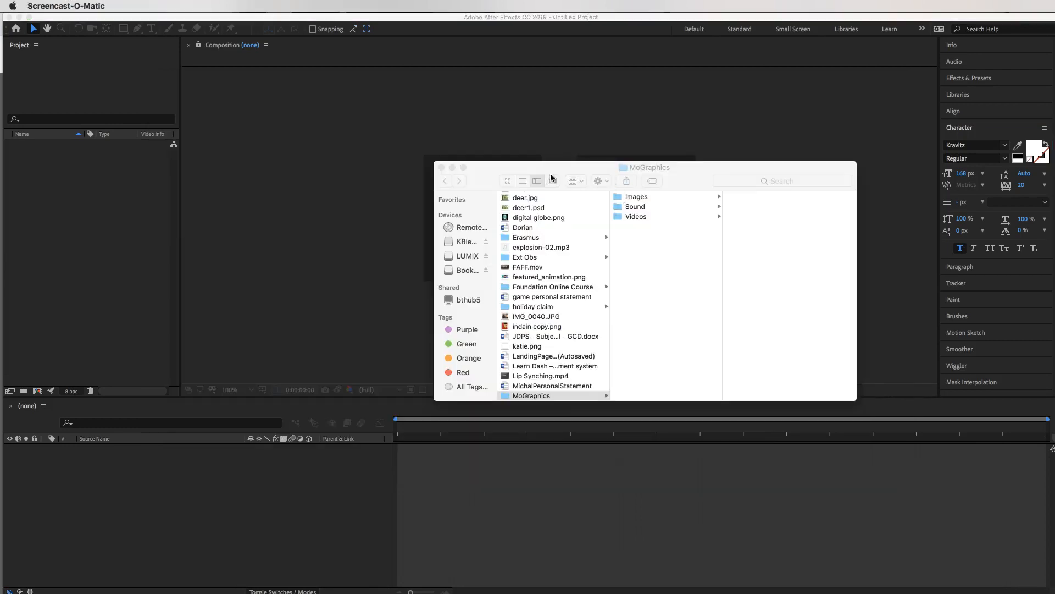
# Move explosion-02.mp3 into the MoGraphics Sound folder and close the Finder window.
pyautogui.click(486, 177)
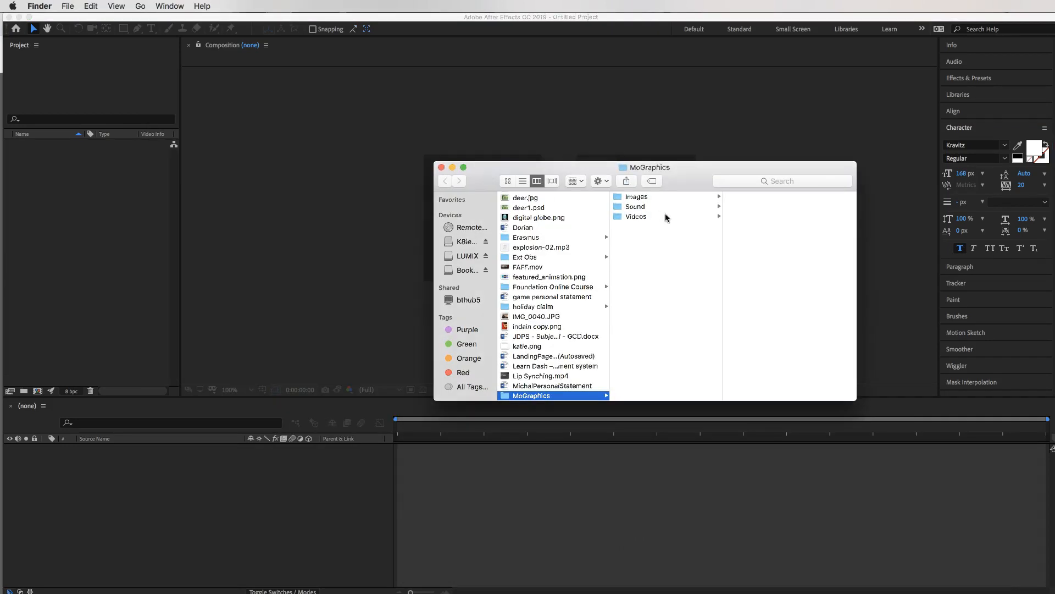
pyautogui.click(629, 207)
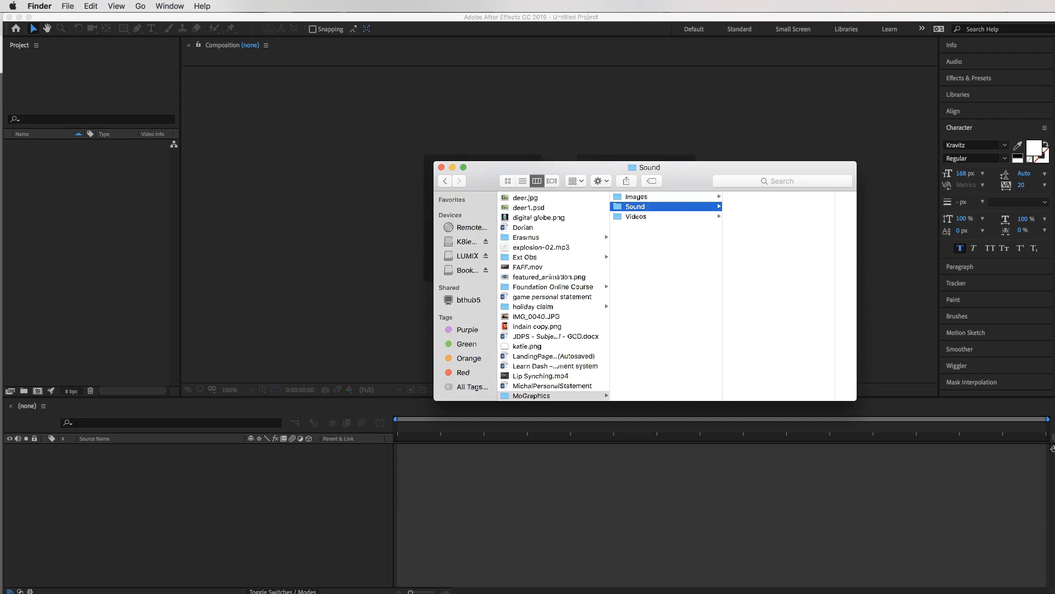
pyautogui.moveTo(1003, 253); pyautogui.dragTo(780, 243)
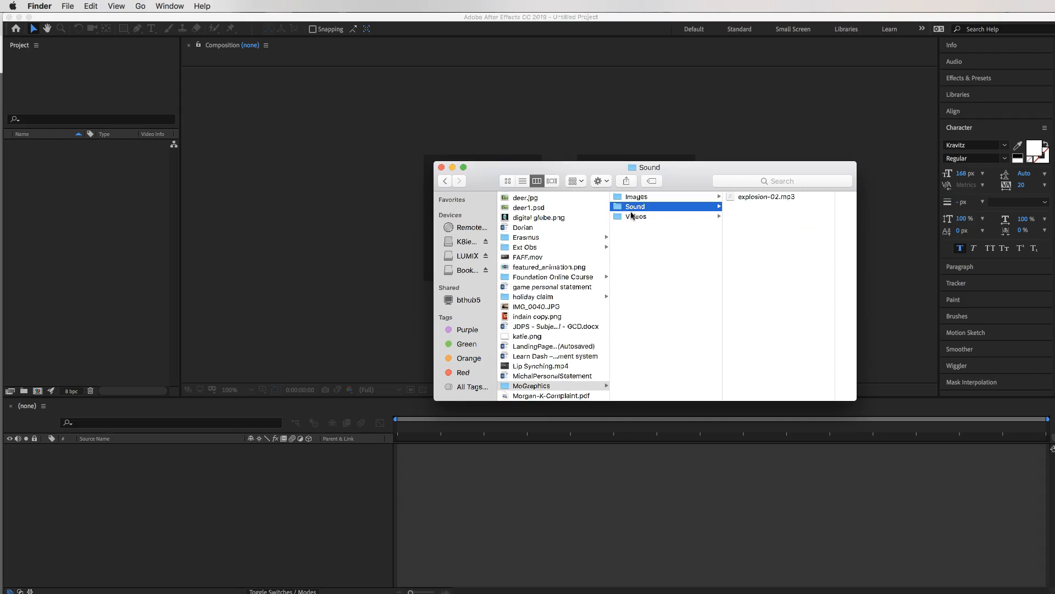
pyautogui.click(442, 167)
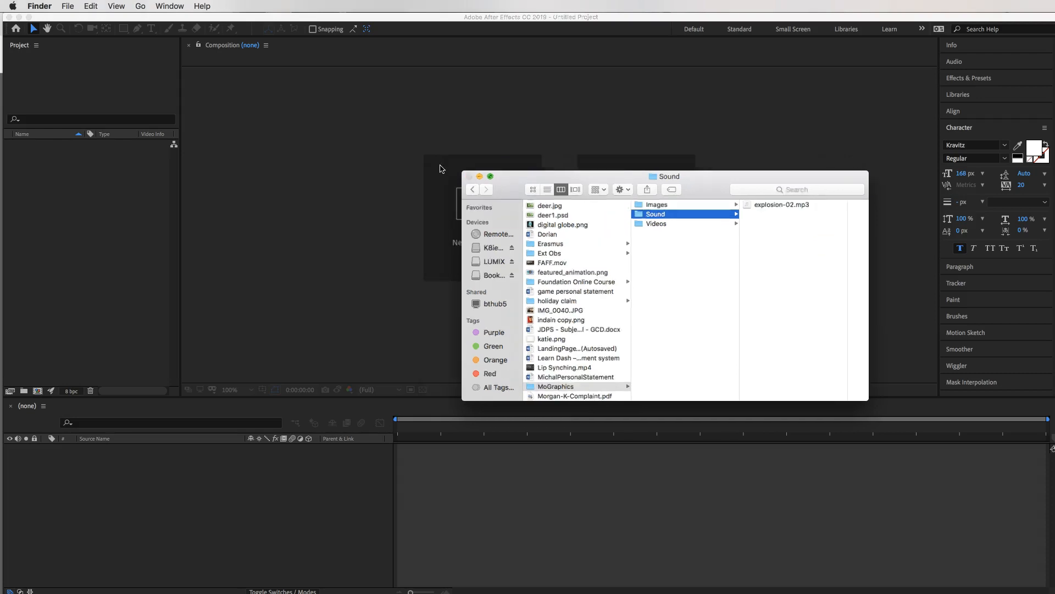
pyautogui.click(760, 373)
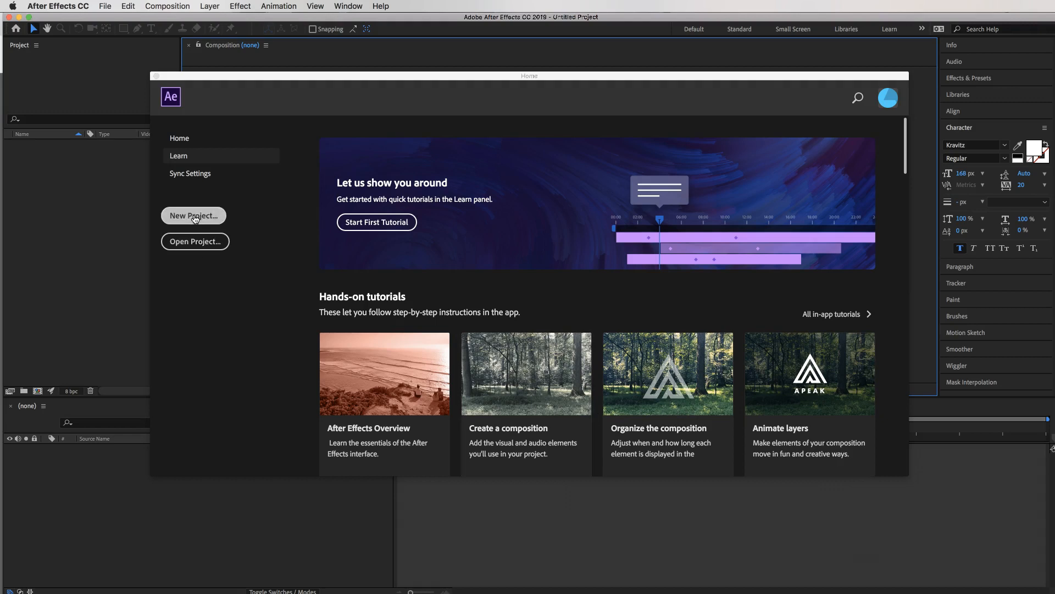
# Create a new project with a 'text effects' composition: HDTV 1080 29.97, 0;00;15;00 duration.
pyautogui.click(195, 216)
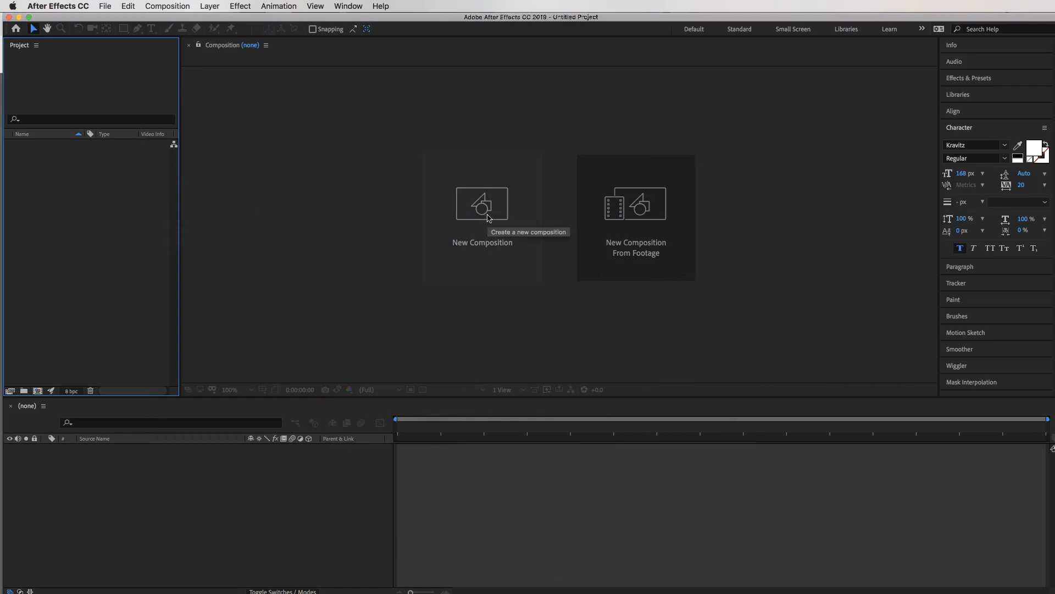
pyautogui.click(488, 218)
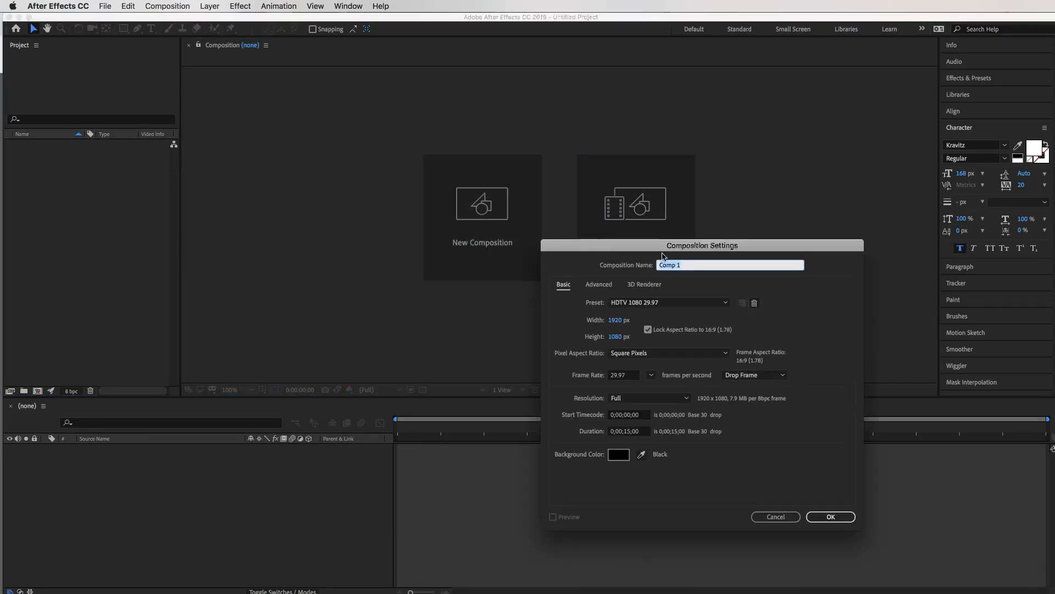
pyautogui.write('text effects')
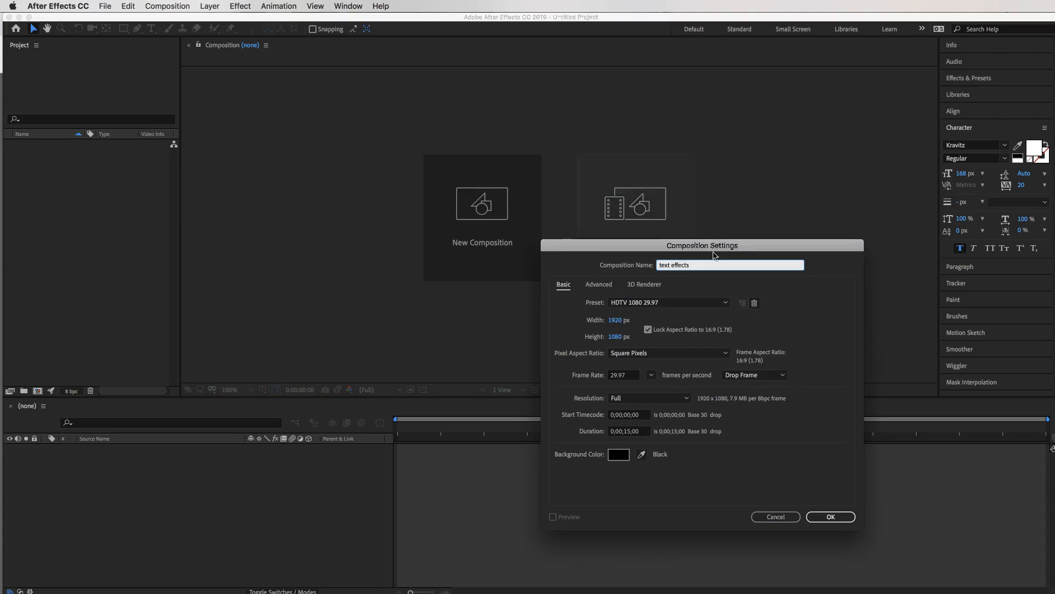
pyautogui.click(663, 308)
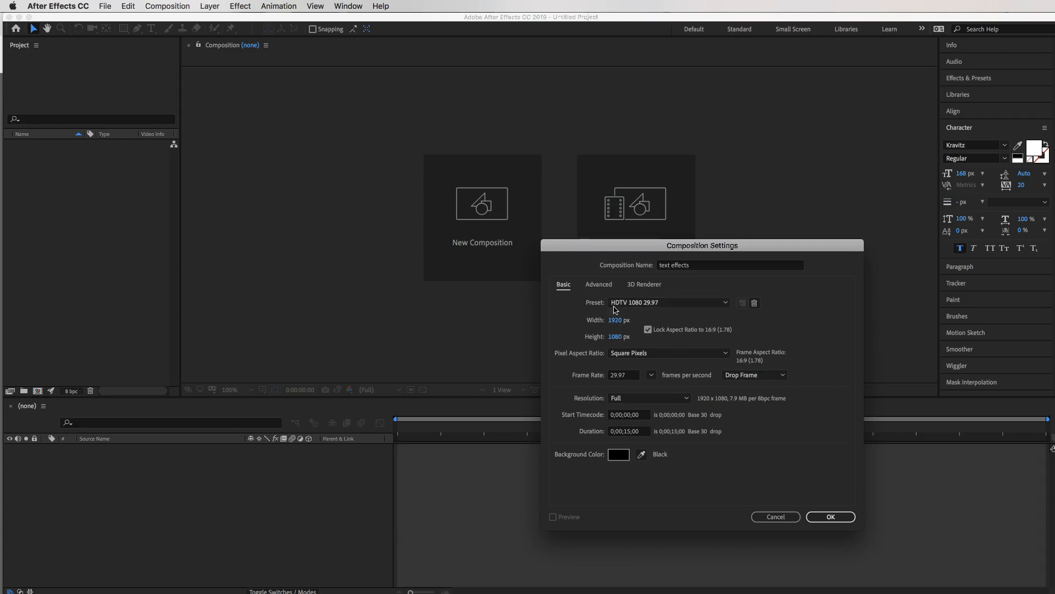
pyautogui.click(630, 433)
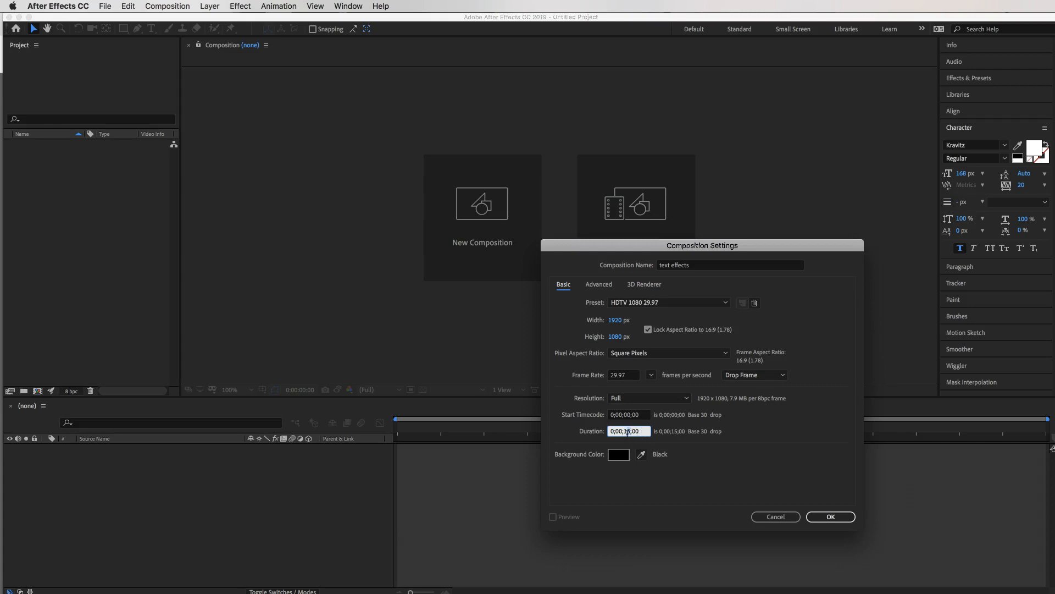
pyautogui.click(808, 466)
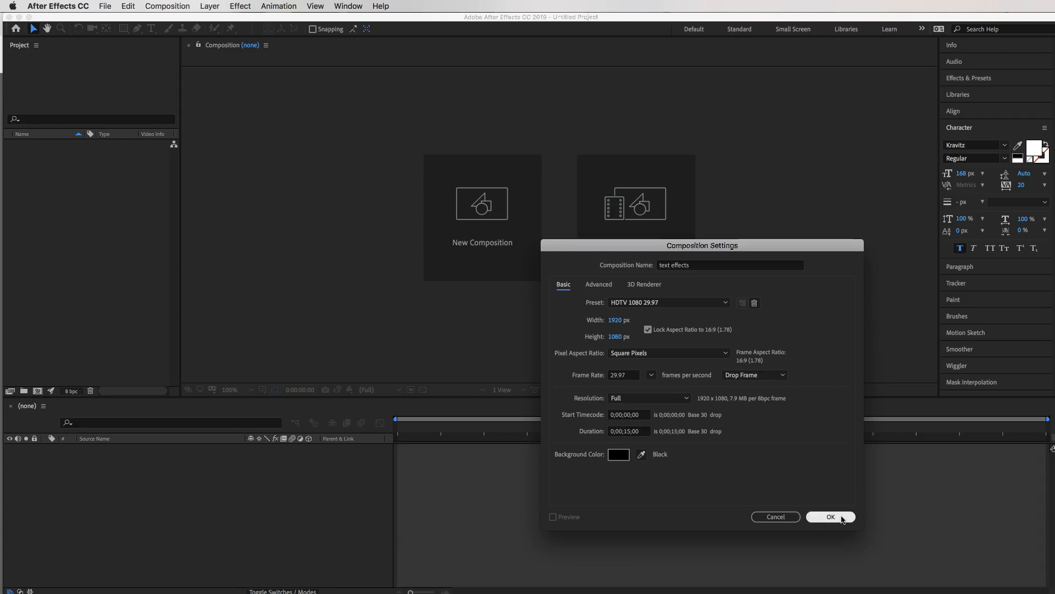
pyautogui.click(726, 303)
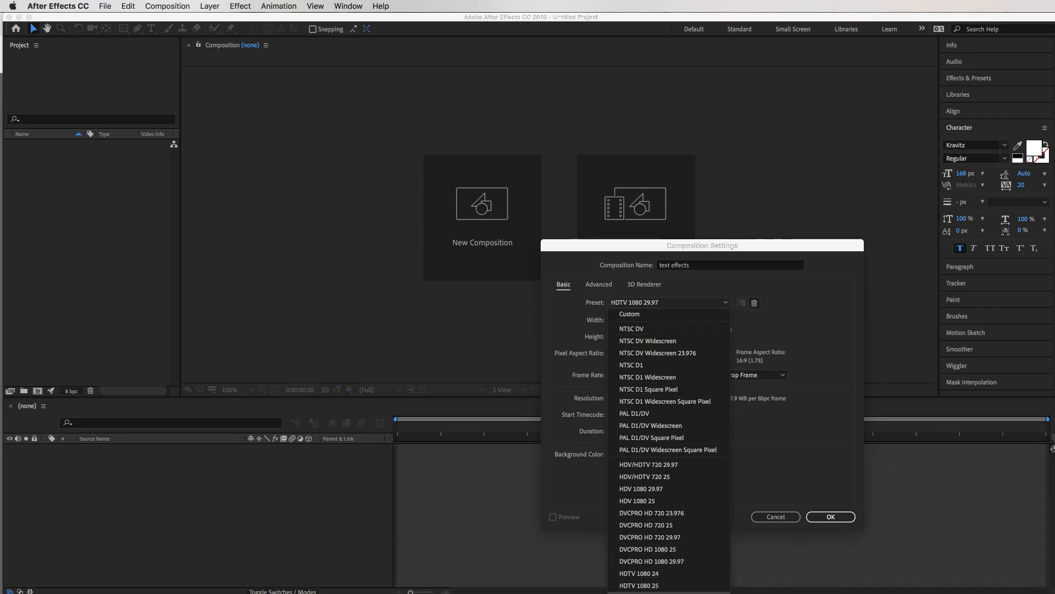
pyautogui.click(660, 593)
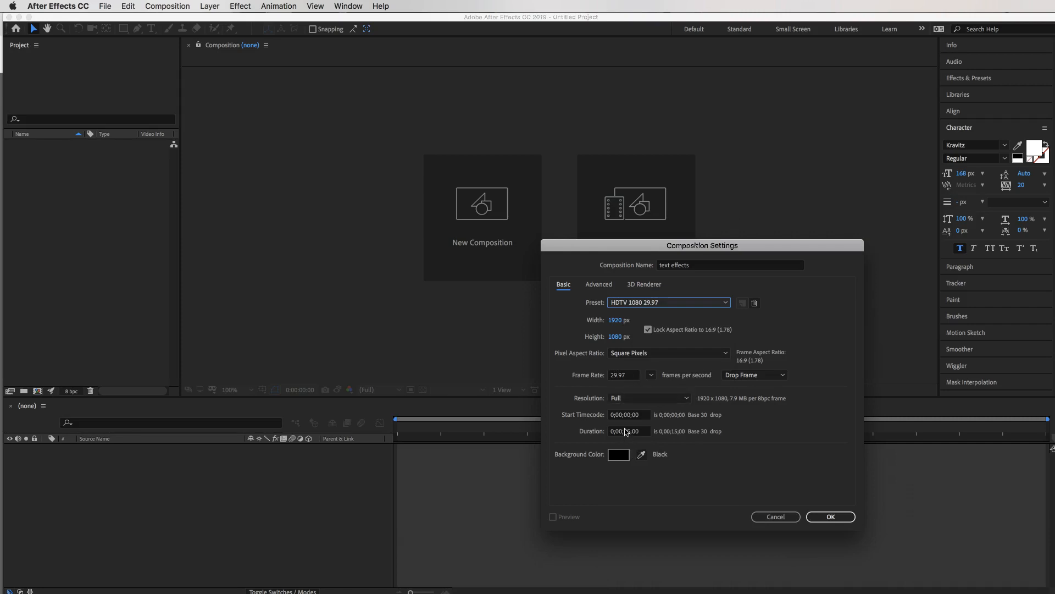
pyautogui.click(845, 519)
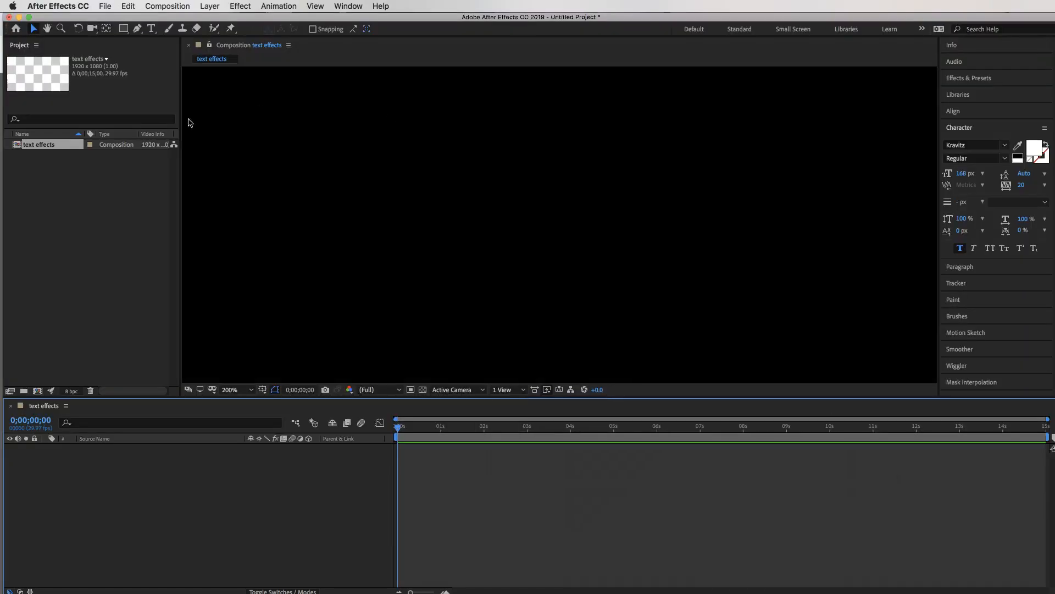
# Bring up the import dialog from the Project panel and browse to Desktop > MoGraphics > Videos.
pyautogui.hscroll(1, 66, 150)
pyautogui.hscroll(-1, 44, 147)
pyautogui.click(71, 206)
pyautogui.doubleClick(71, 206)
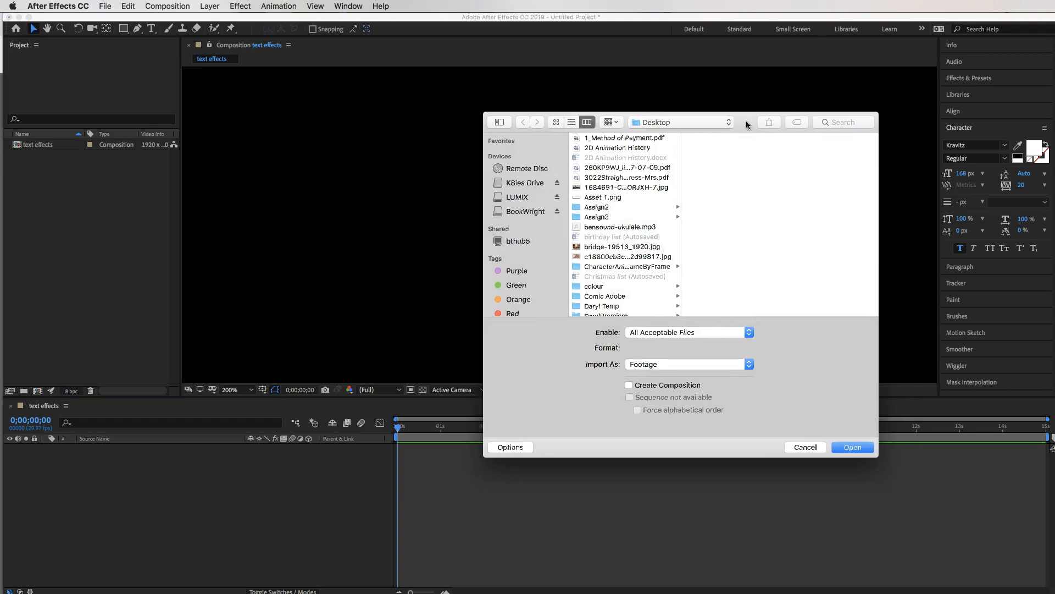
pyautogui.scroll(-10, 604, 214)
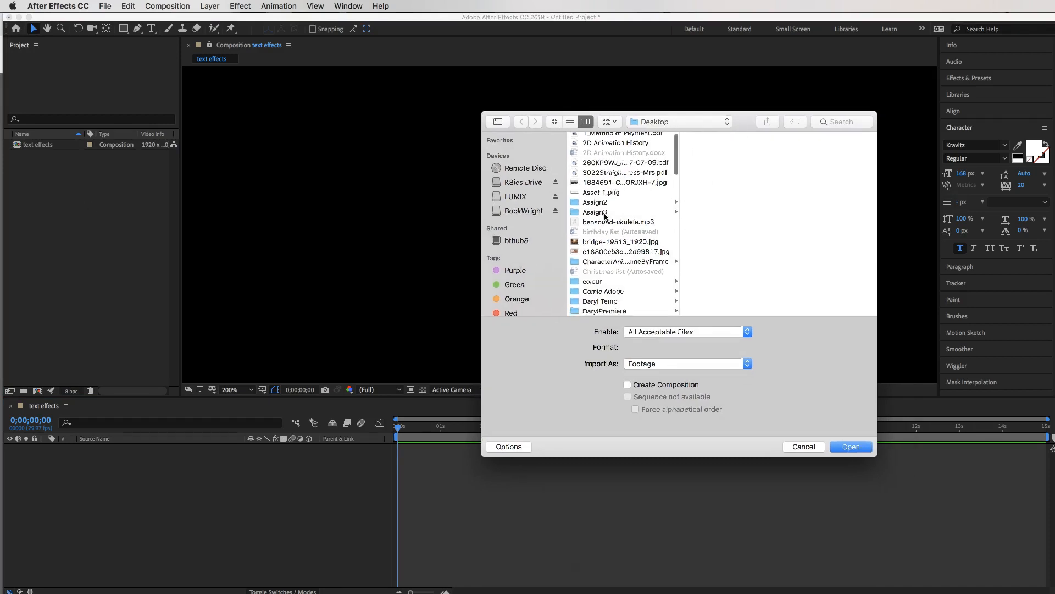
pyautogui.scroll(-10, 605, 218)
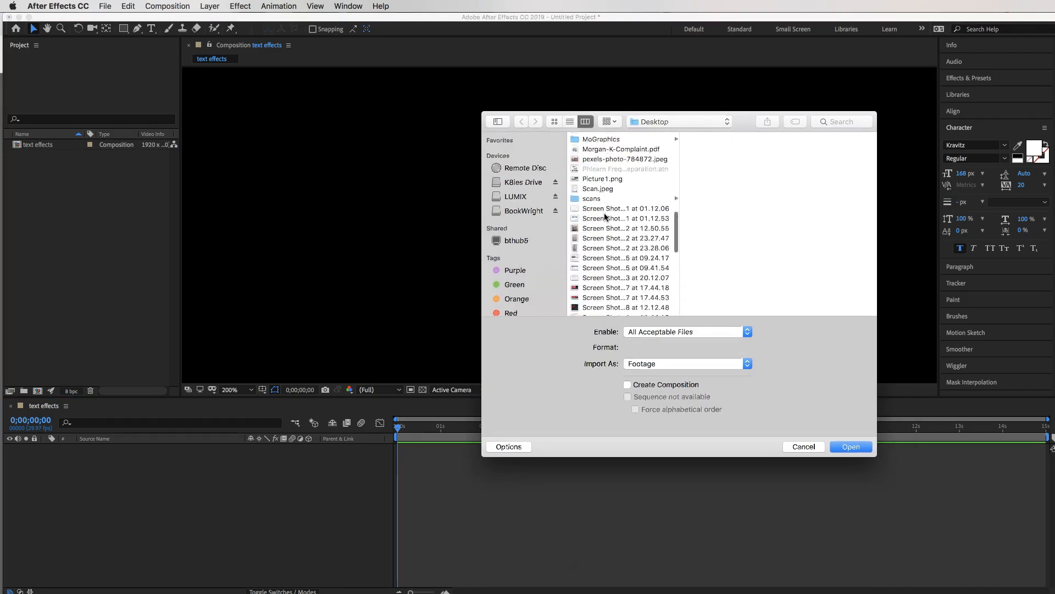
pyautogui.scroll(15, 604, 218)
pyautogui.scroll(-5, 605, 219)
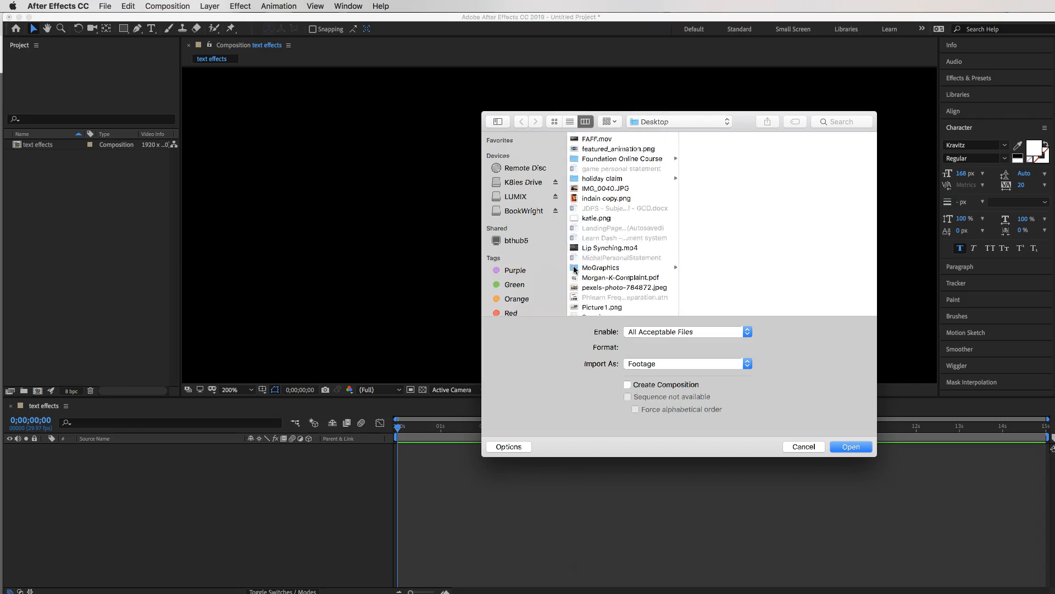
pyautogui.click(575, 268)
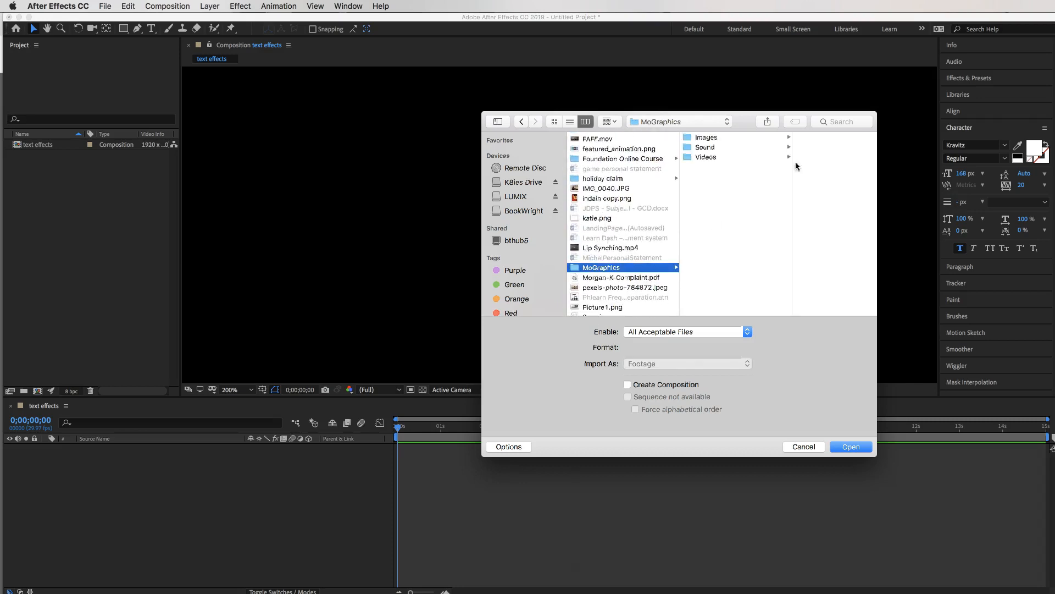
pyautogui.click(690, 159)
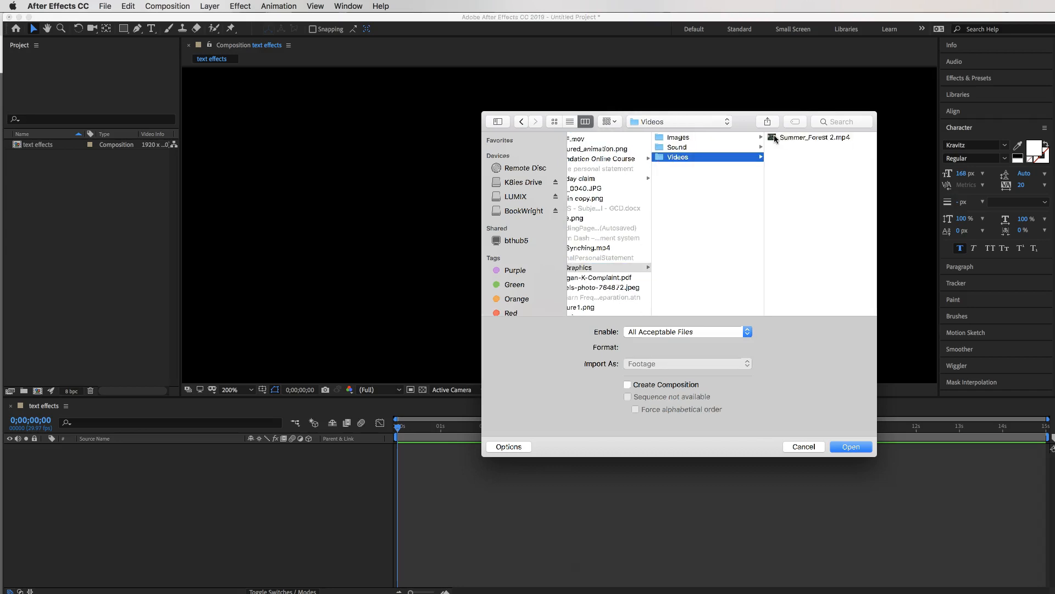
# Import Summer_Forest 2.mp4 and add it as a layer in the text effects composition.
pyautogui.click(774, 138)
pyautogui.click(850, 447)
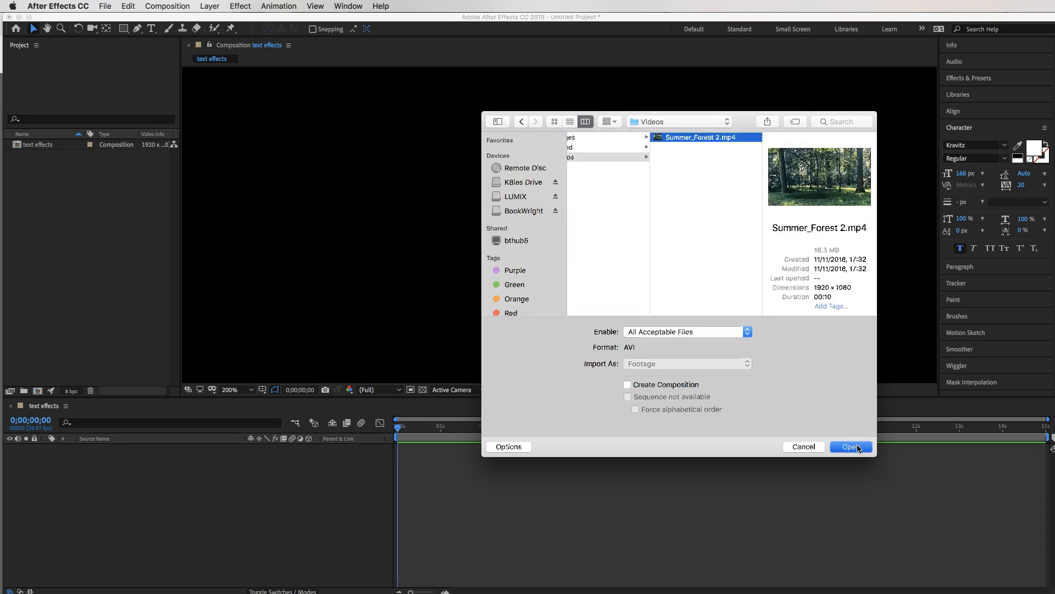
pyautogui.moveTo(44, 150); pyautogui.dragTo(43, 156)
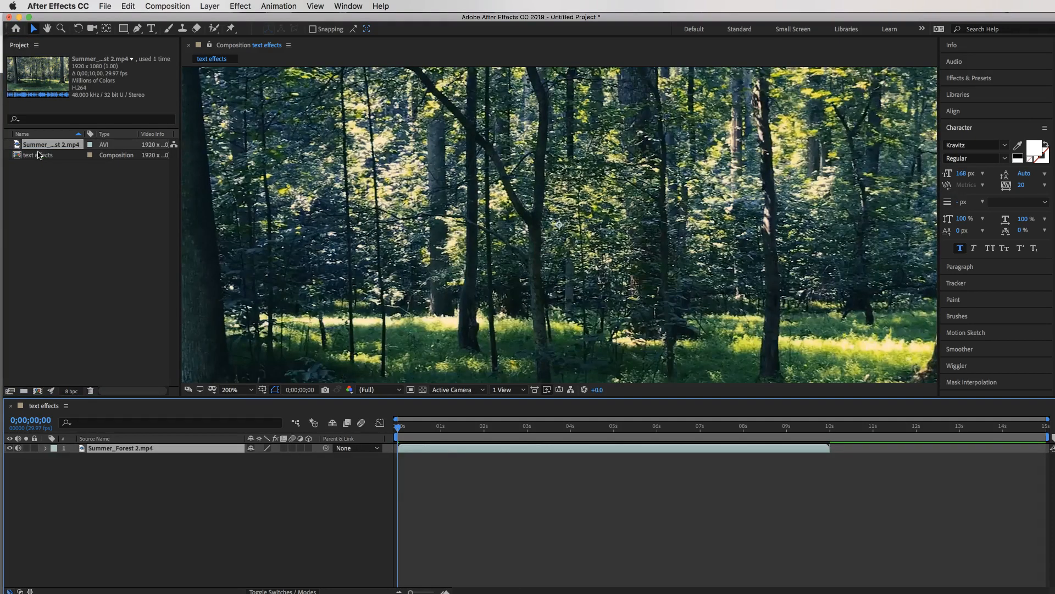
pyautogui.press('super+Tab')
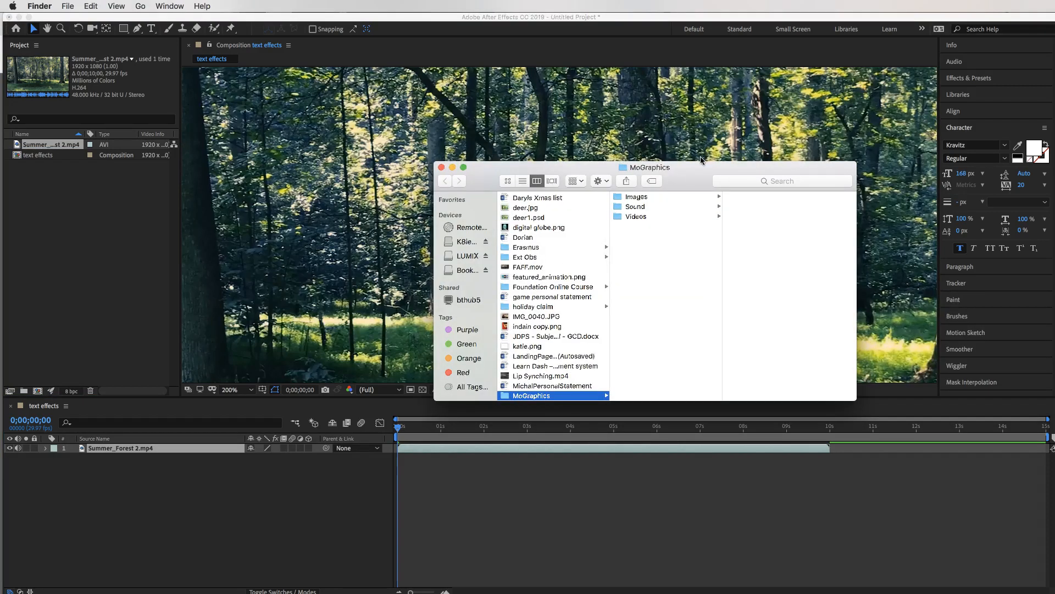
# Drag explosion-02.mp3 from the MoGraphics Sound folder into the After Effects Project panel.
pyautogui.click(628, 206)
pyautogui.moveTo(732, 198); pyautogui.dragTo(68, 181)
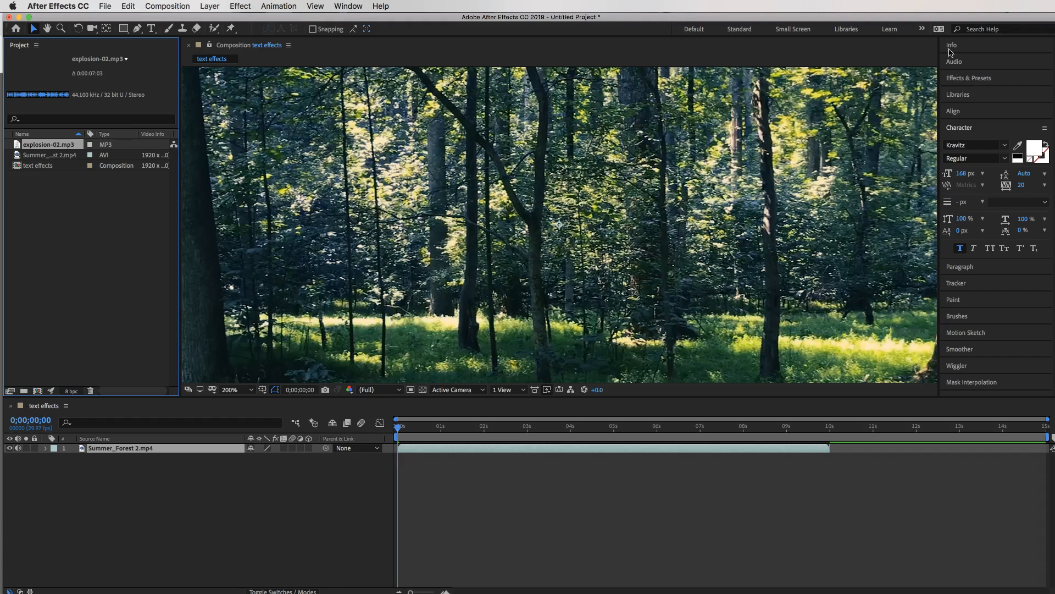
# Expand Animation Presets > Text in the Effects & Presets panel.
pyautogui.click(965, 80)
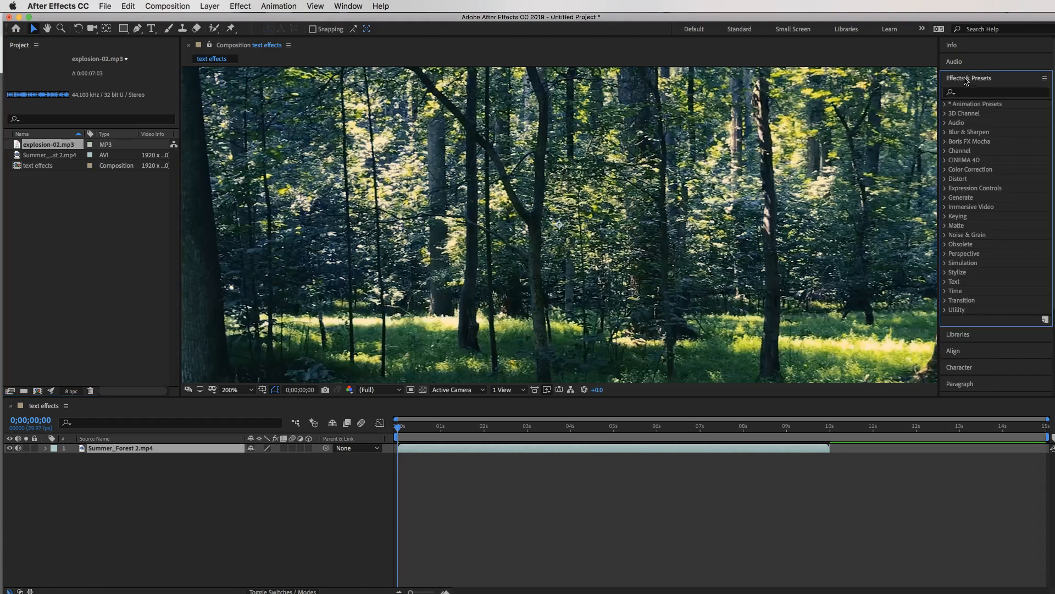
pyautogui.click(946, 104)
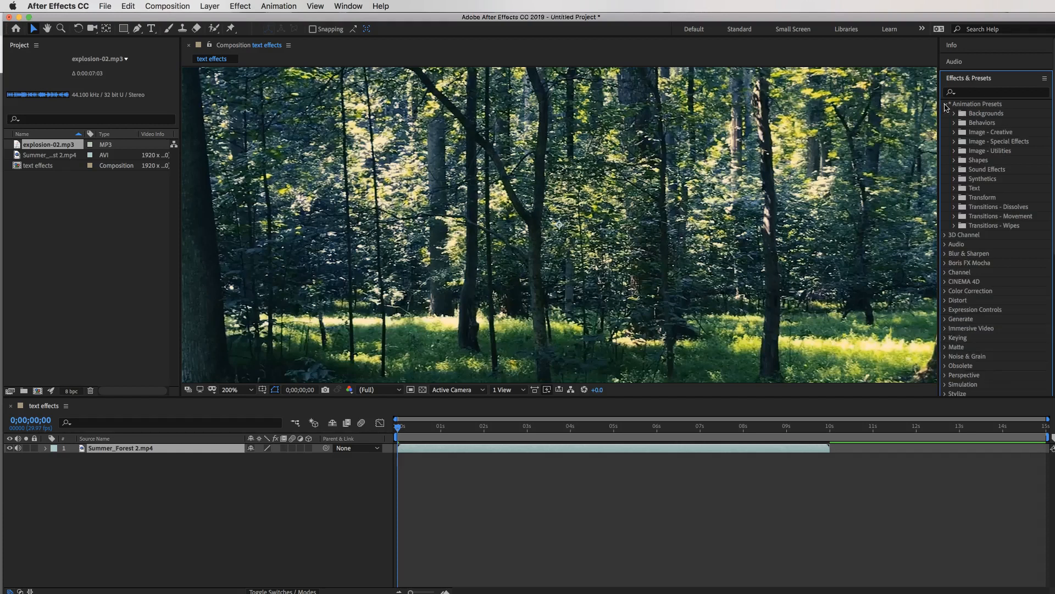
pyautogui.click(954, 188)
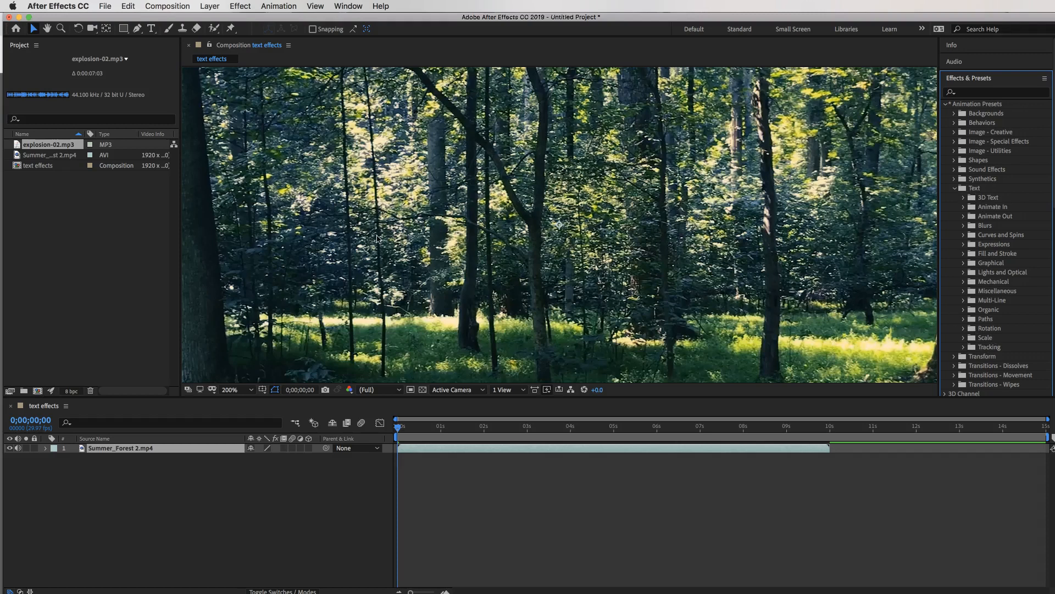
pyautogui.click(152, 29)
# Add a 'woodland' text layer over the forest clip and select its letters for a font change.
pyautogui.click(502, 195)
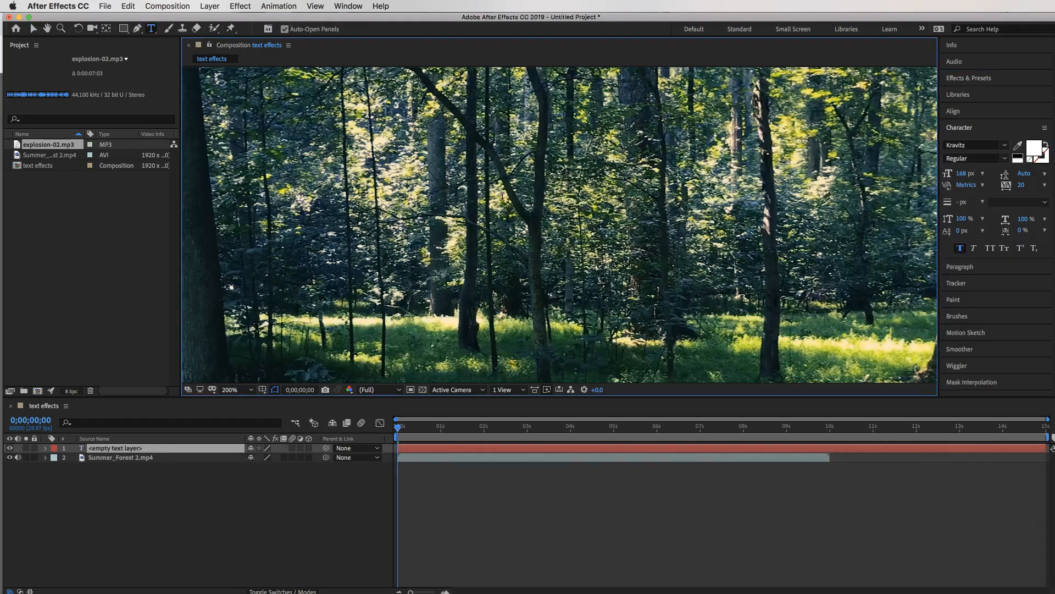
pyautogui.write('w')
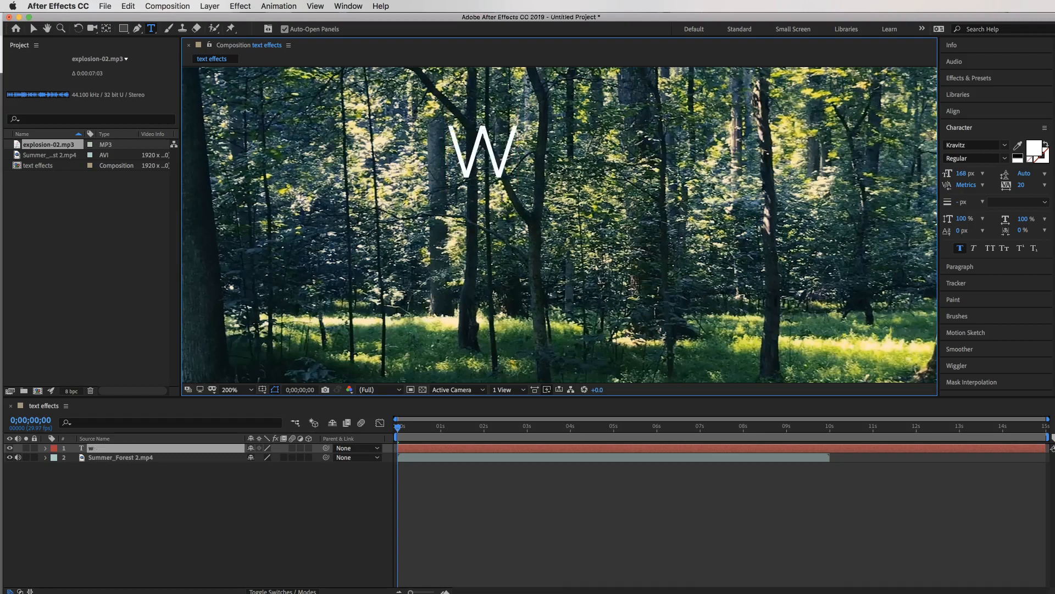
pyautogui.write('oodland')
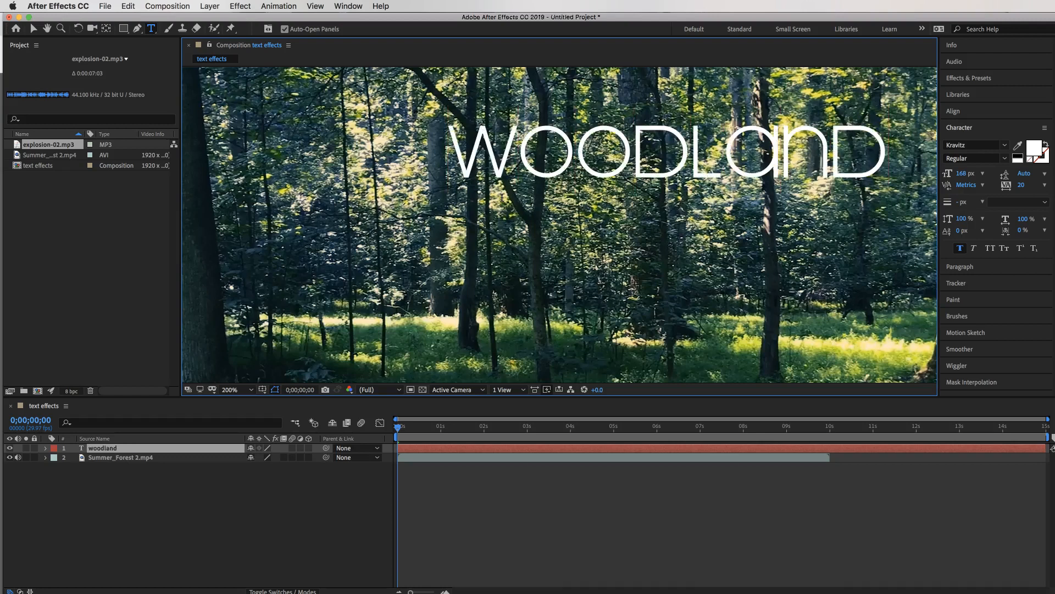
pyautogui.moveTo(883, 160); pyautogui.dragTo(434, 140)
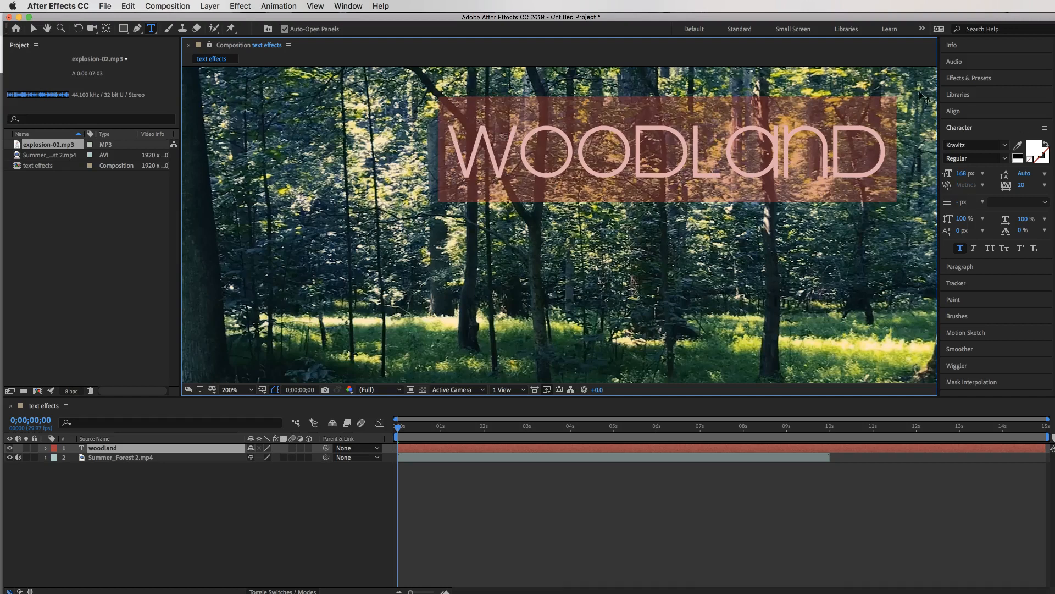
pyautogui.click(1005, 146)
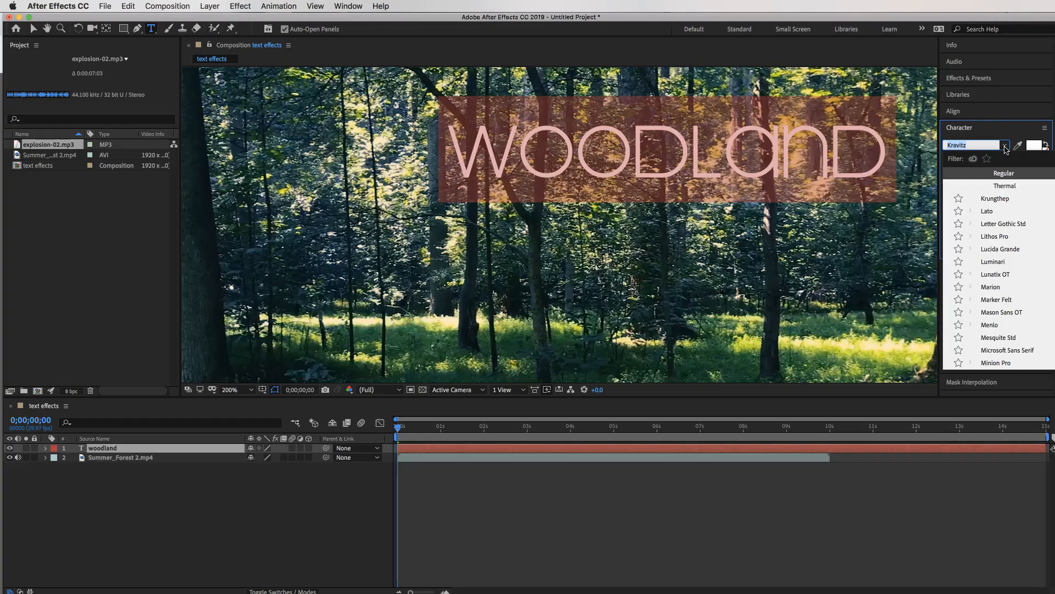
# Dismiss the font dropdown, keeping the title in Kravitz.
pyautogui.click(1005, 146)
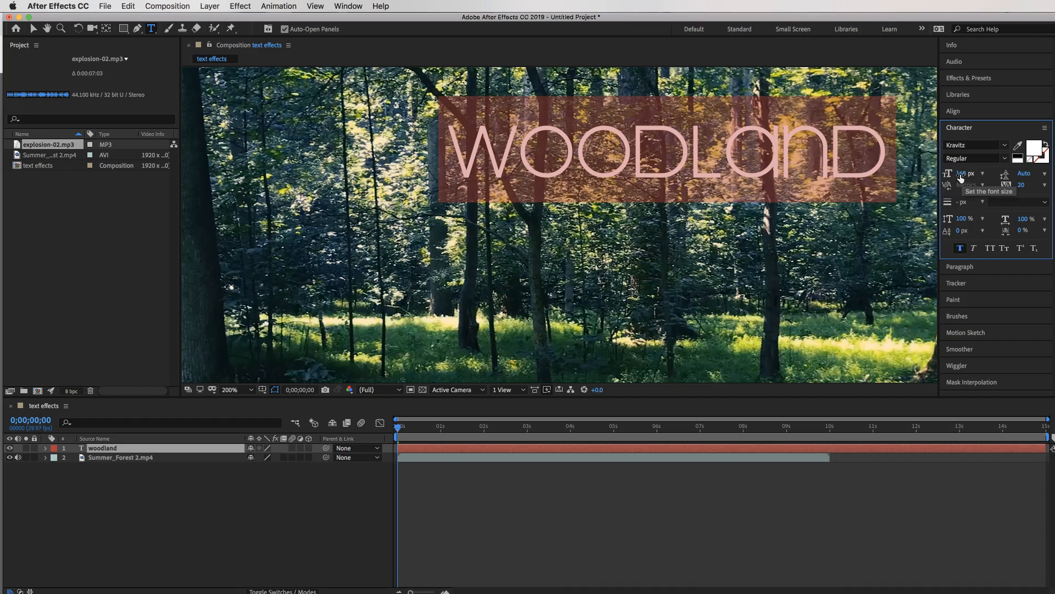
# Raise the WOODLAND font size to 179 px, keep Regular style, and drag the title to frame centre.
pyautogui.moveTo(960, 177); pyautogui.dragTo(986, 189)
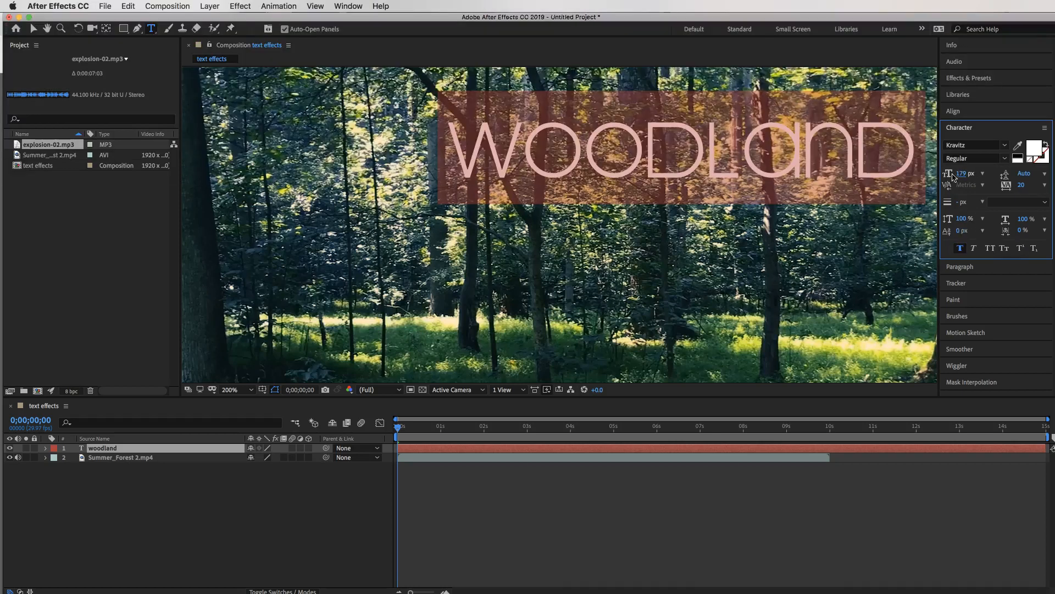
pyautogui.click(1005, 159)
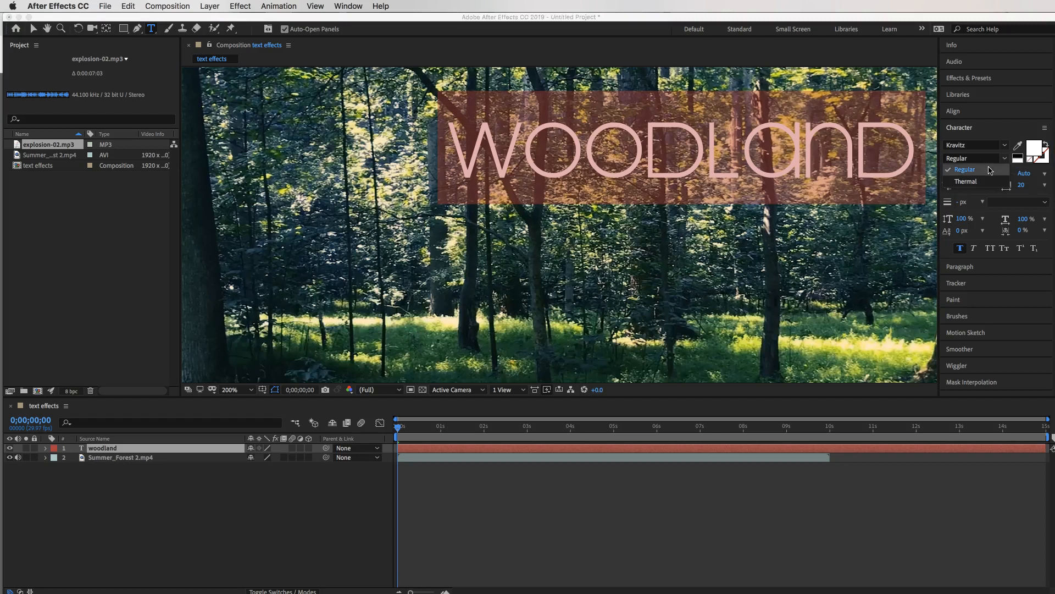
pyautogui.click(981, 155)
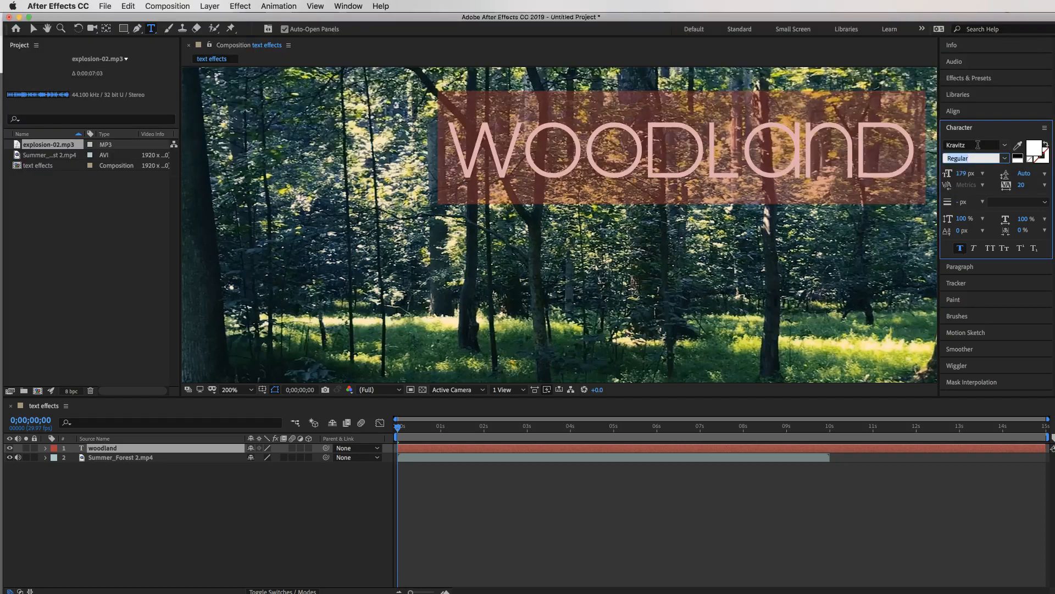
pyautogui.click(991, 132)
pyautogui.click(992, 133)
pyautogui.click(33, 29)
pyautogui.moveTo(650, 154); pyautogui.dragTo(577, 231)
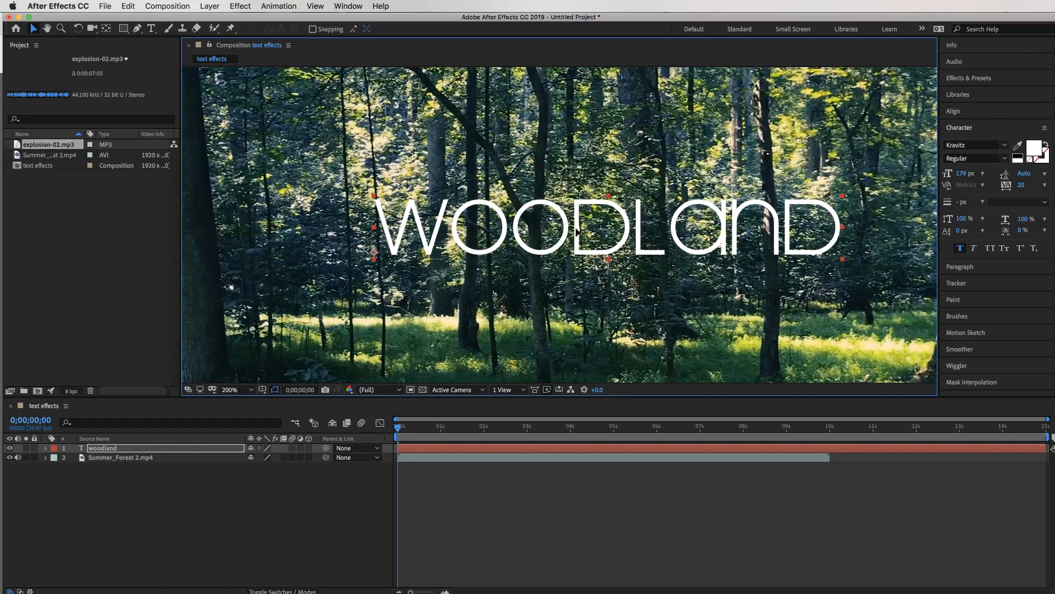
# Apply the Jiggy preset from Animation Presets > Text > Blurs to the WOODLAND title.
pyautogui.click(1004, 80)
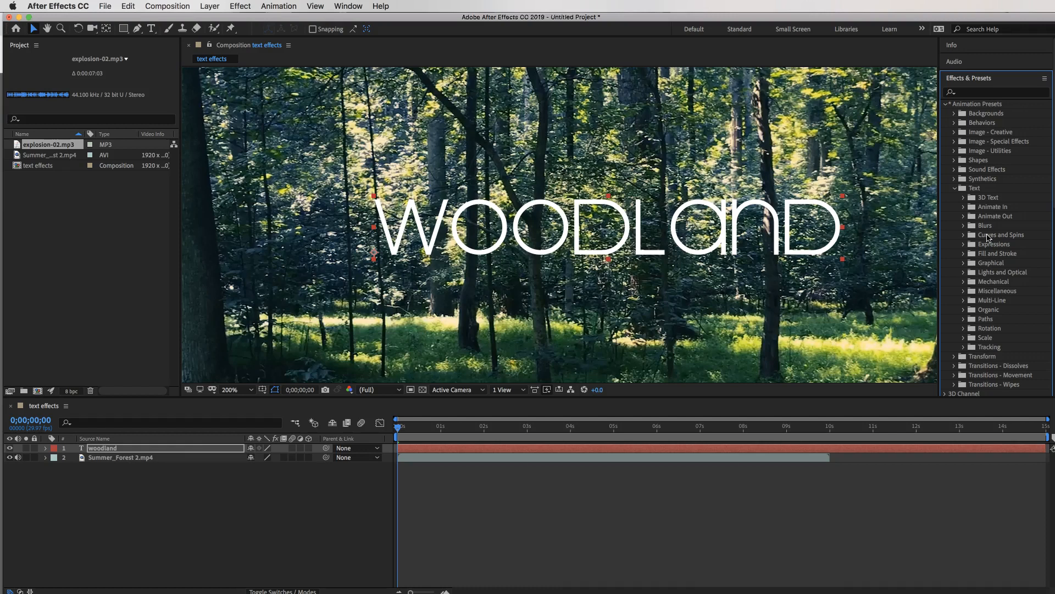
pyautogui.click(963, 227)
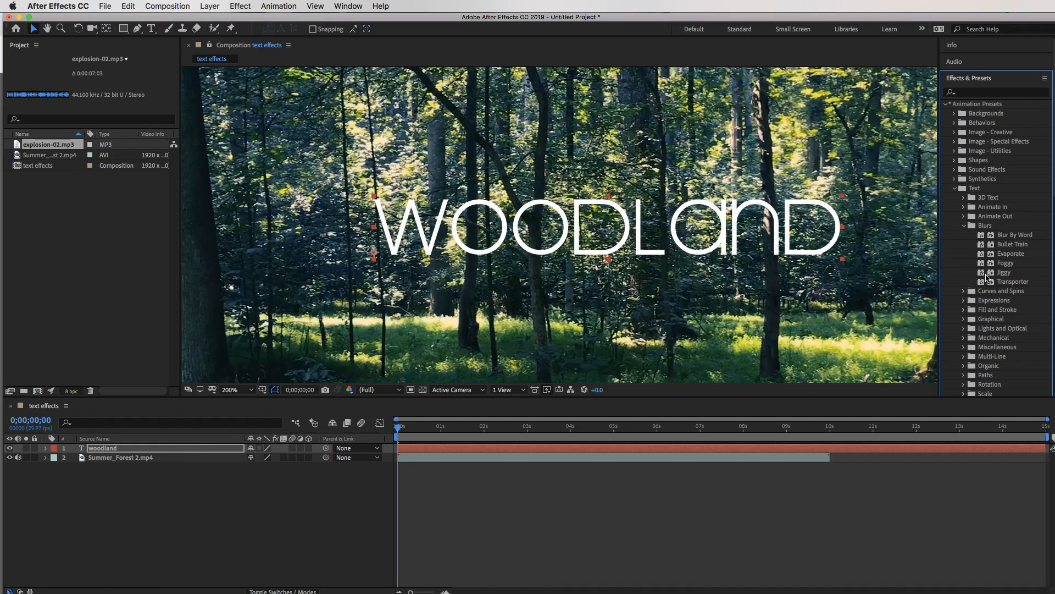
pyautogui.moveTo(983, 273); pyautogui.dragTo(703, 214)
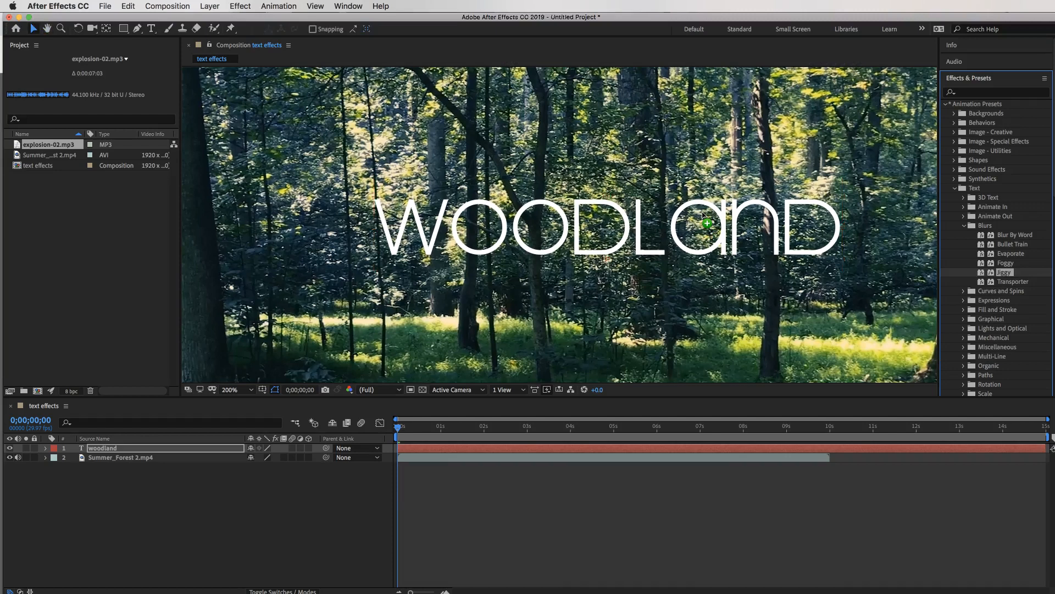
pyautogui.press('space')
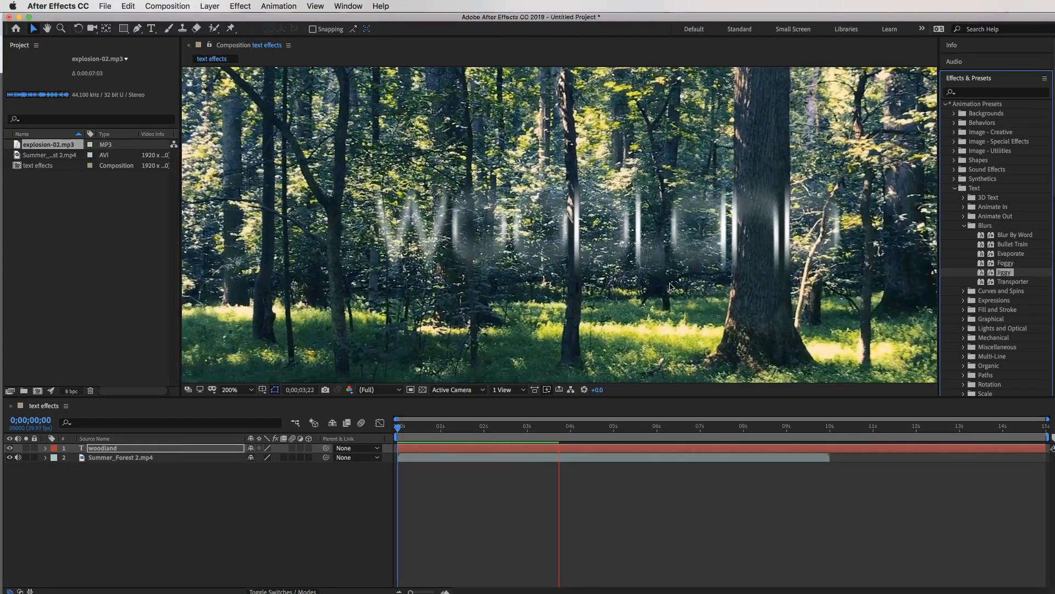
pyautogui.press('super+backslash')
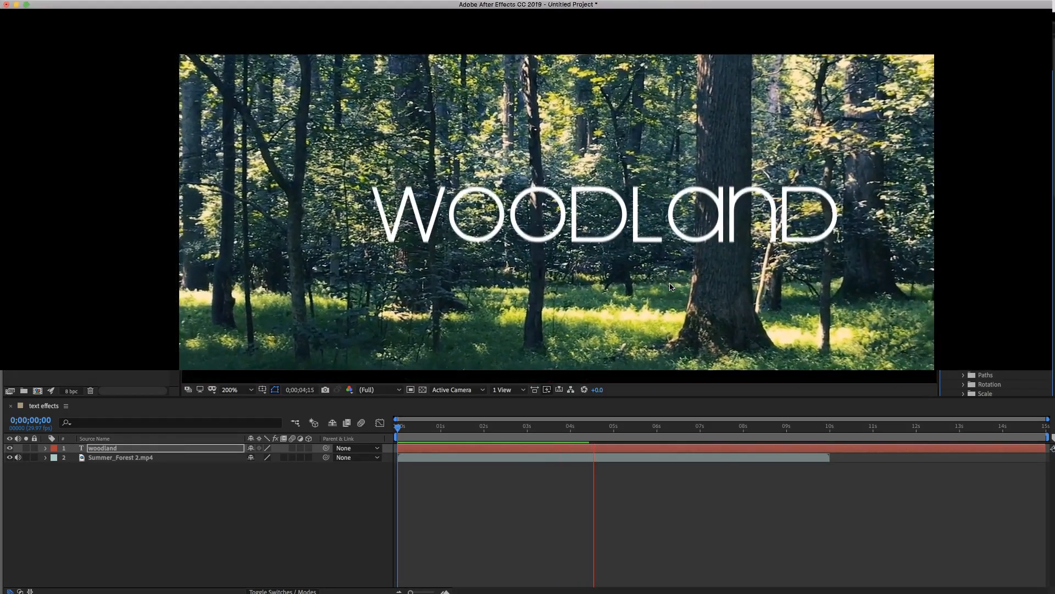
pyautogui.press('space')
pyautogui.moveTo(594, 428); pyautogui.dragTo(387, 412)
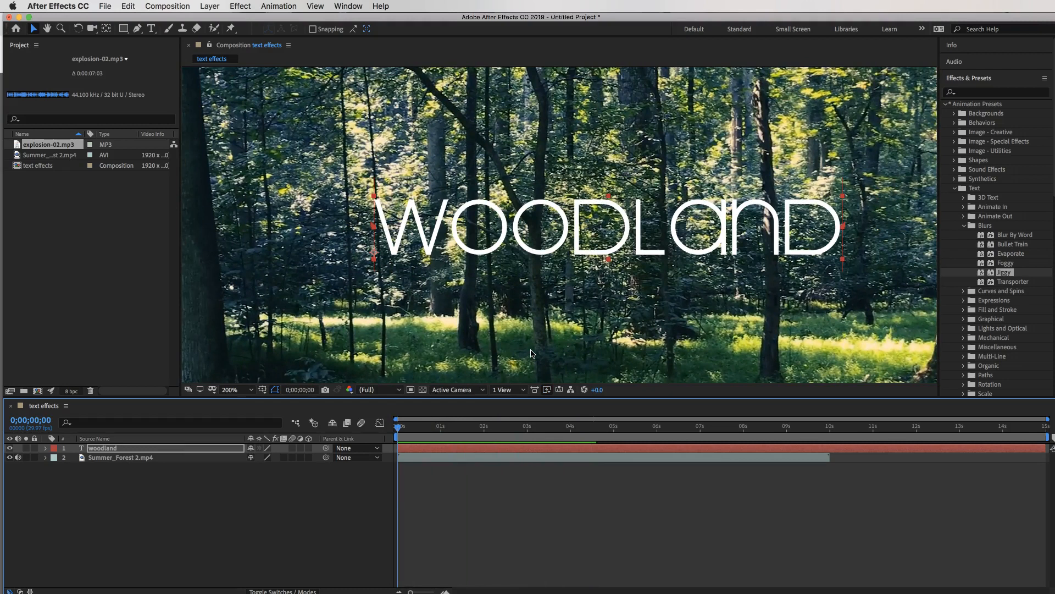
pyautogui.press('space')
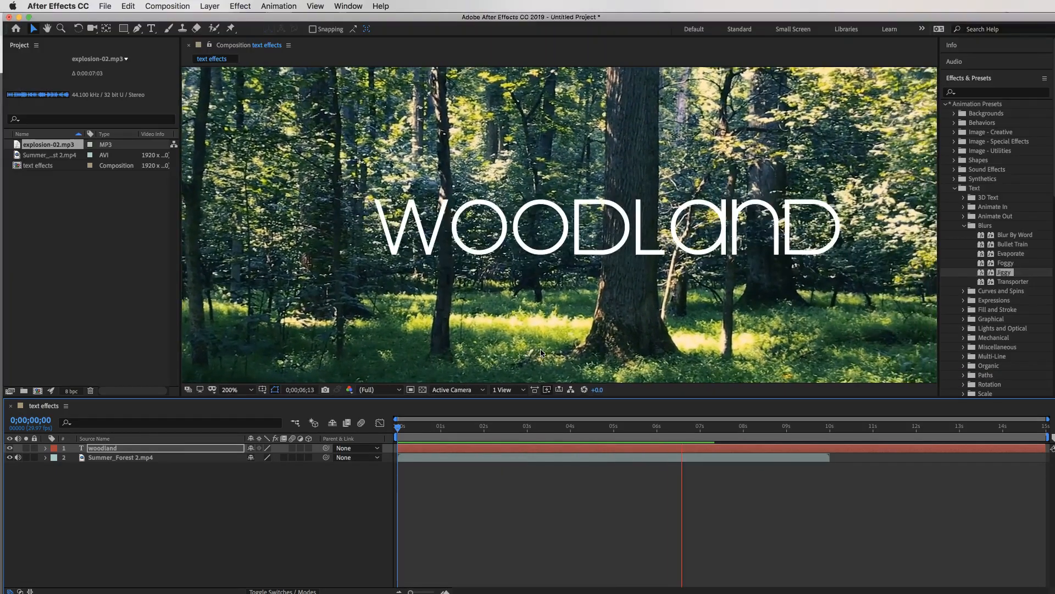
pyautogui.press('space')
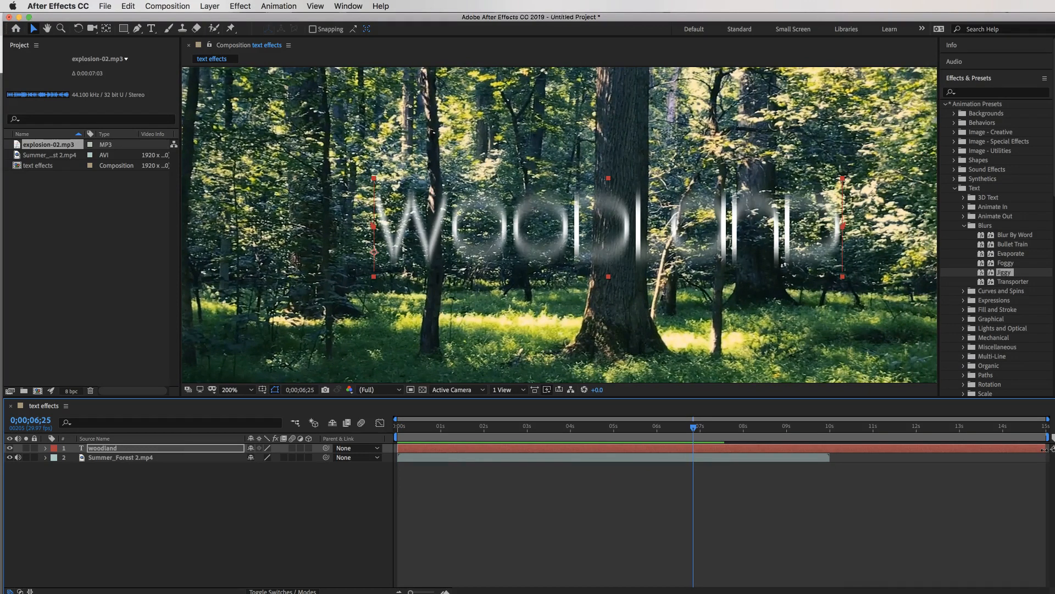
pyautogui.press('Return')
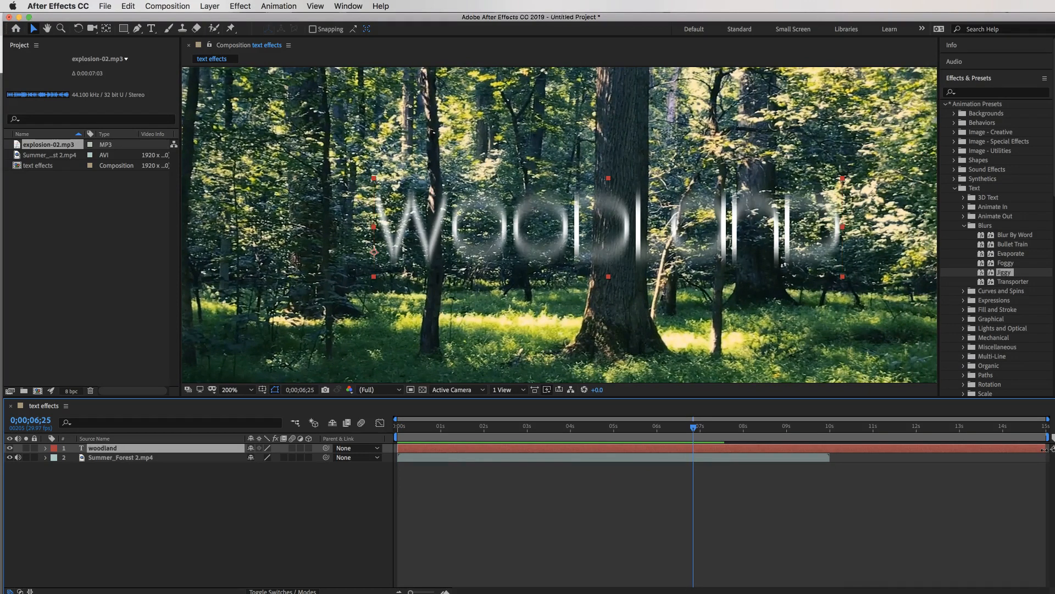
# Trim the woodland title layer to end around 5 seconds and preview it from the start.
pyautogui.moveTo(1000, 448); pyautogui.dragTo(626, 443)
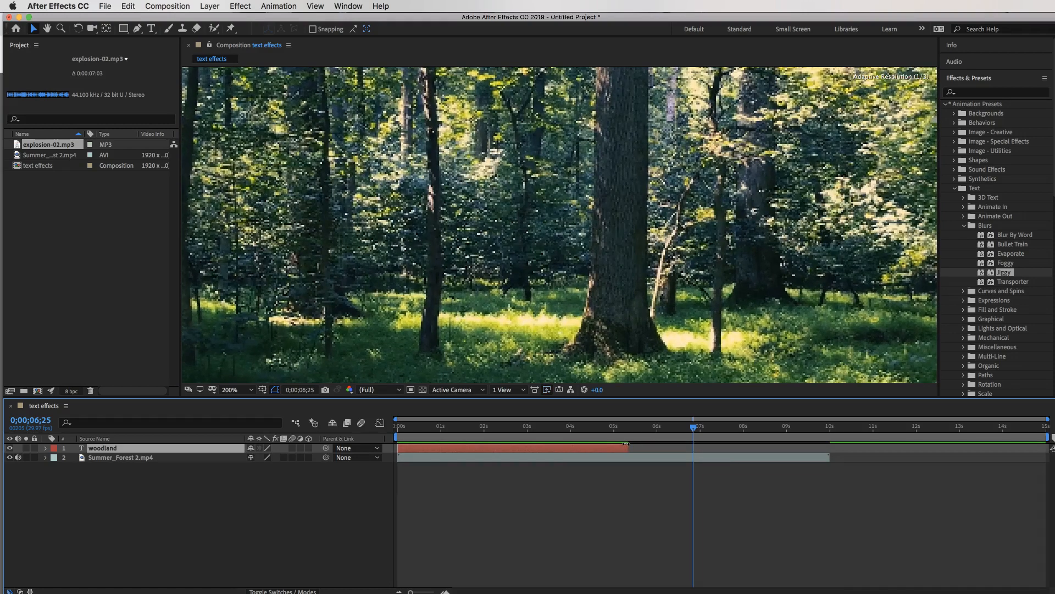
pyautogui.moveTo(693, 428); pyautogui.dragTo(396, 403)
pyautogui.press('space')
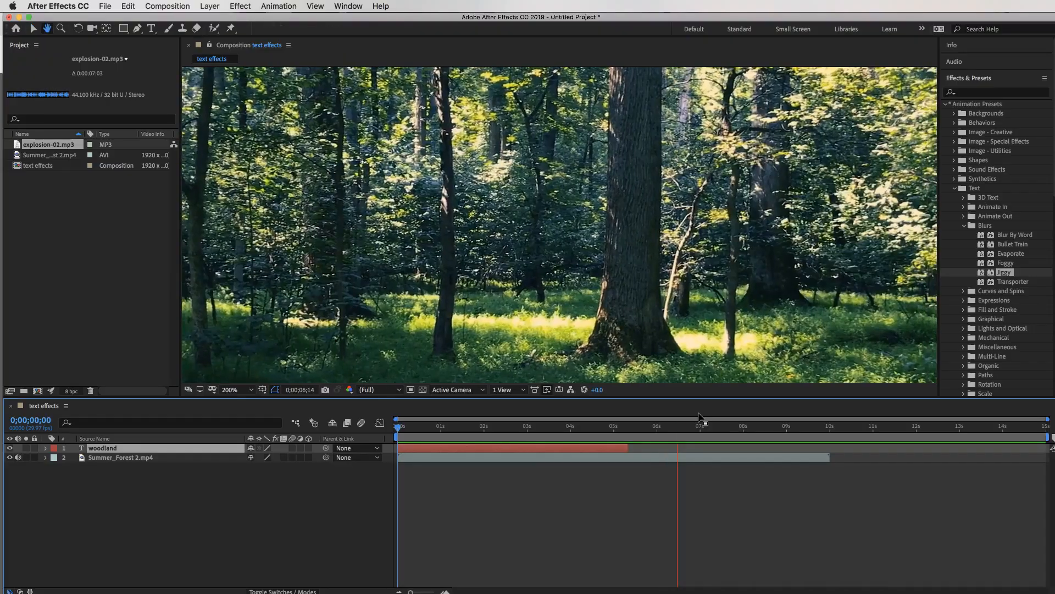
pyautogui.press('space')
pyautogui.moveTo(679, 429); pyautogui.dragTo(421, 428)
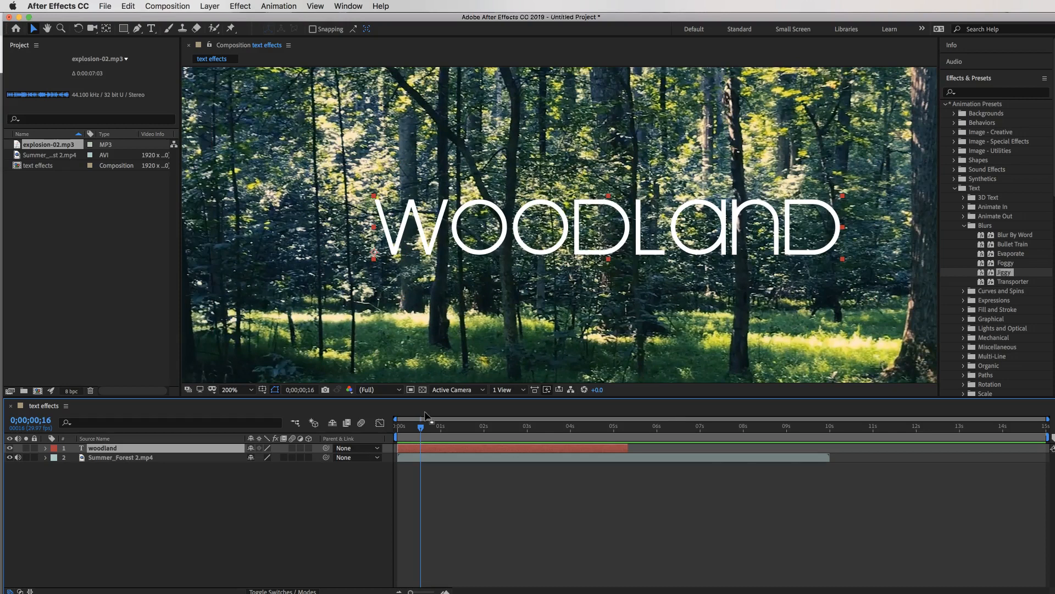
# Keyframe the title's Position, move it lower at about 3;19, and preview the drift.
pyautogui.click(45, 448)
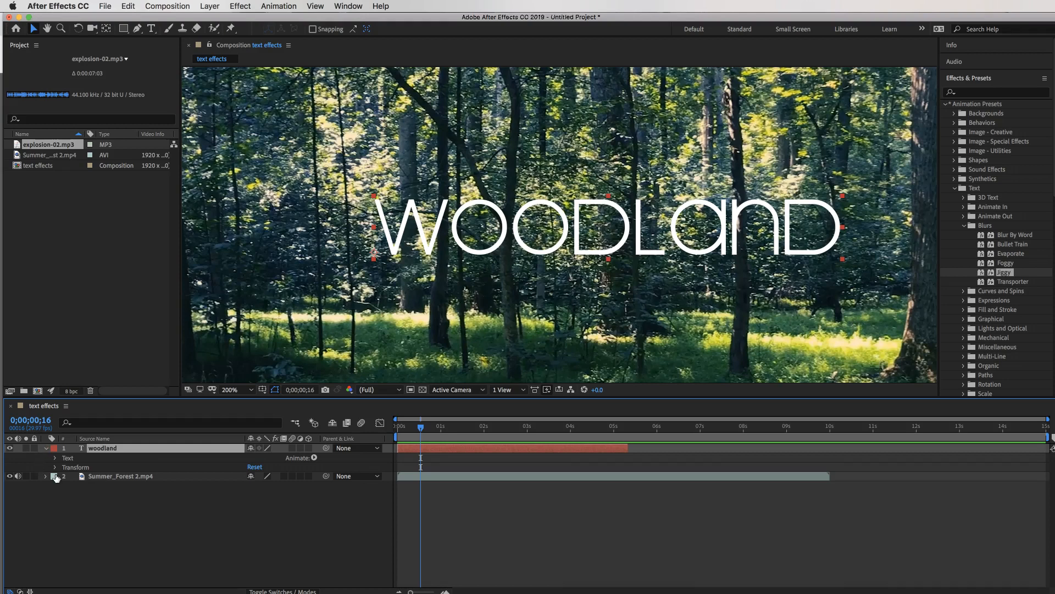
pyautogui.click(55, 468)
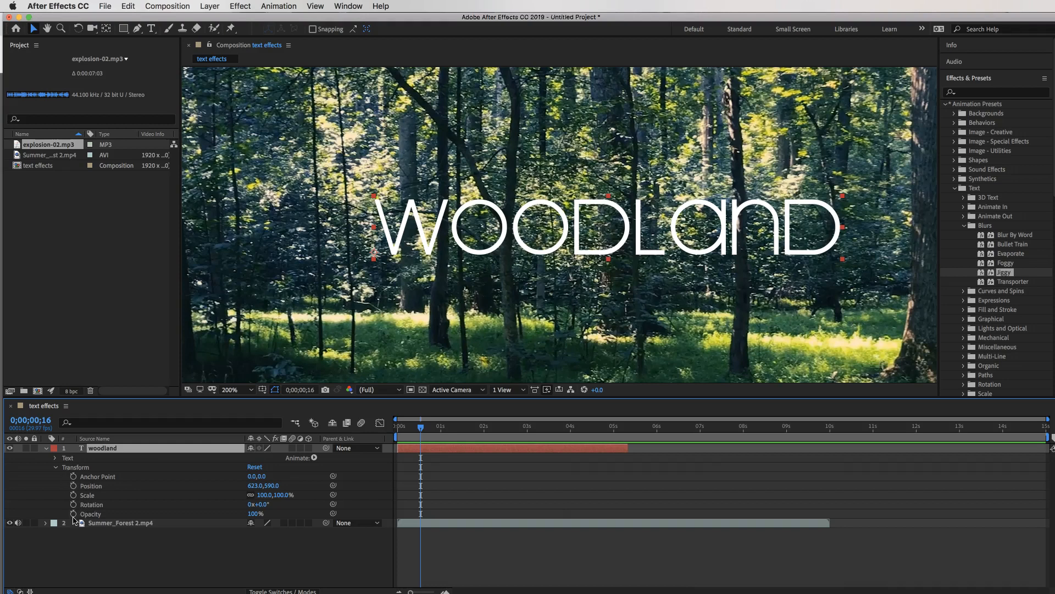
pyautogui.click(74, 486)
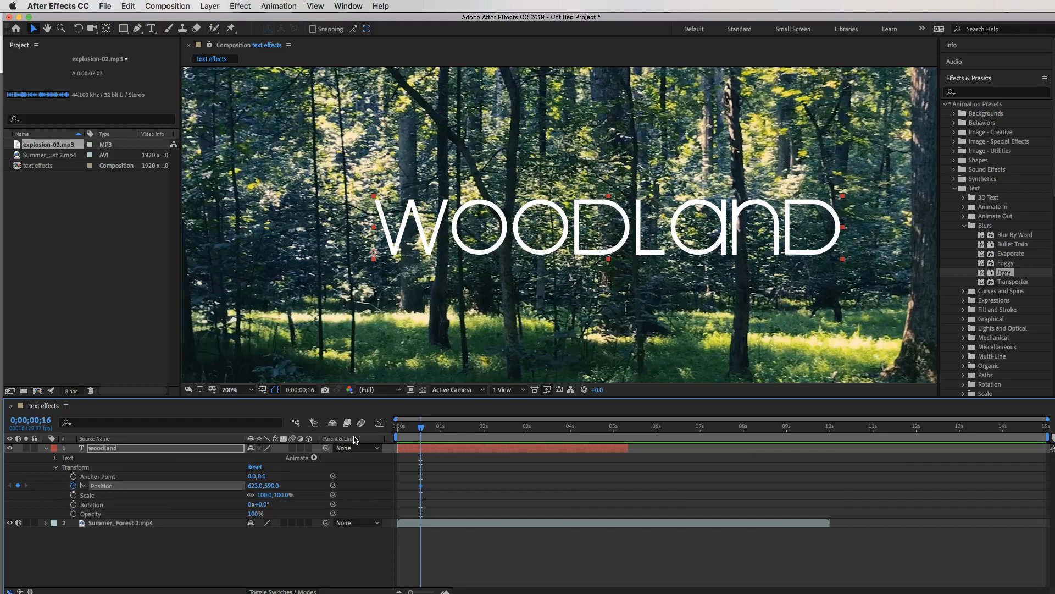
pyautogui.moveTo(420, 428); pyautogui.dragTo(555, 431)
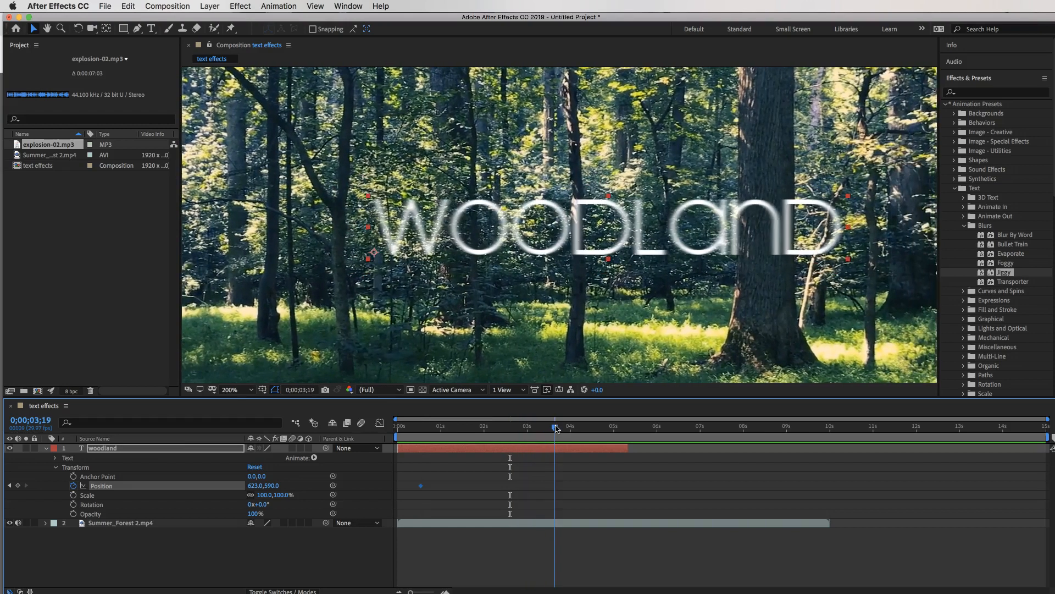
pyautogui.moveTo(589, 244); pyautogui.dragTo(578, 339)
pyautogui.moveTo(555, 427); pyautogui.dragTo(384, 420)
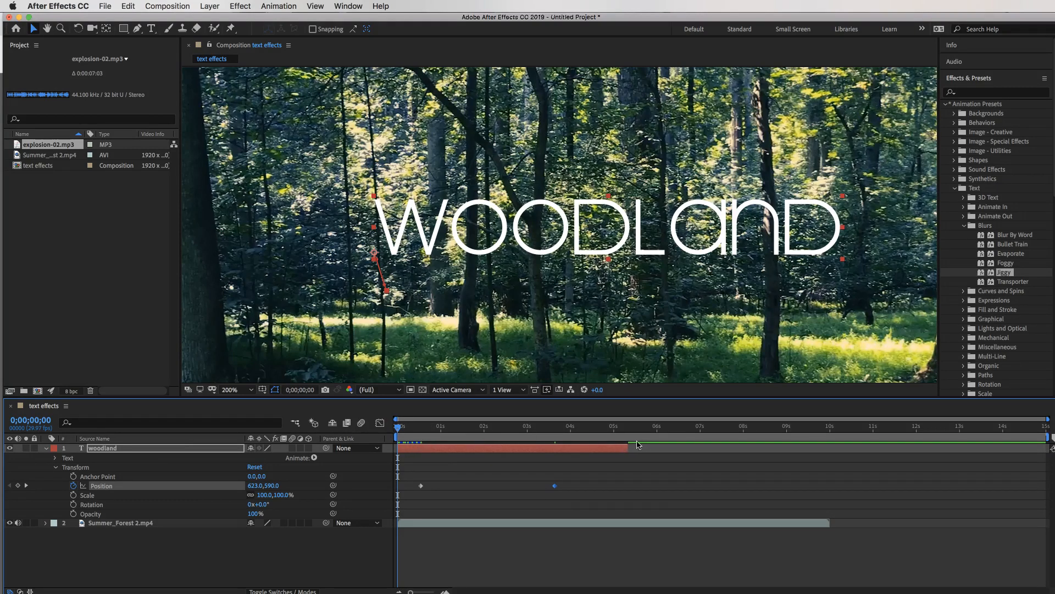
pyautogui.press('space')
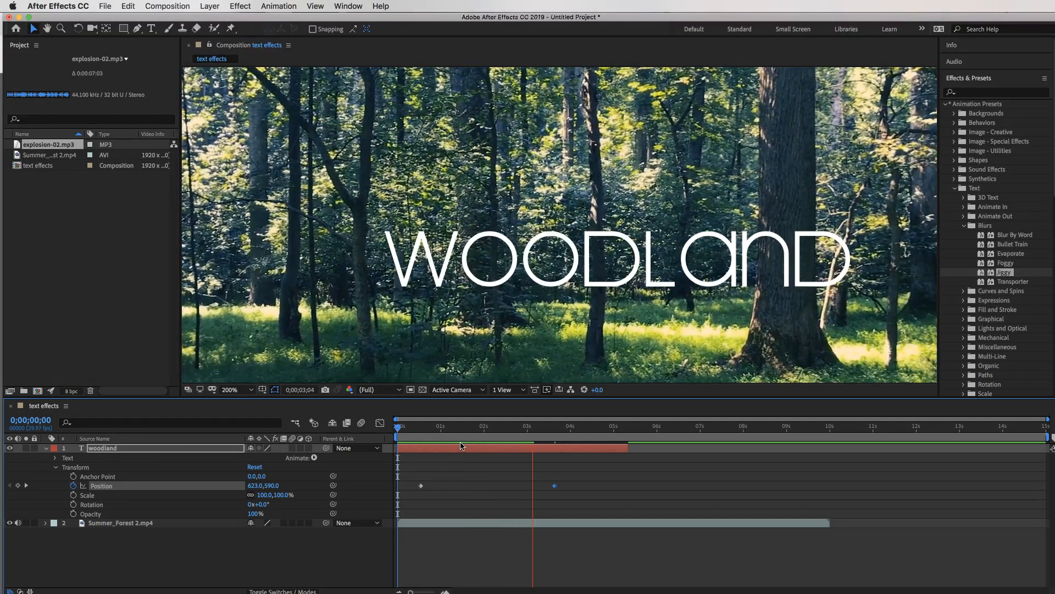
# Replay the title animation, then undo the position keyframes, trim and blur preset.
pyautogui.click(400, 430)
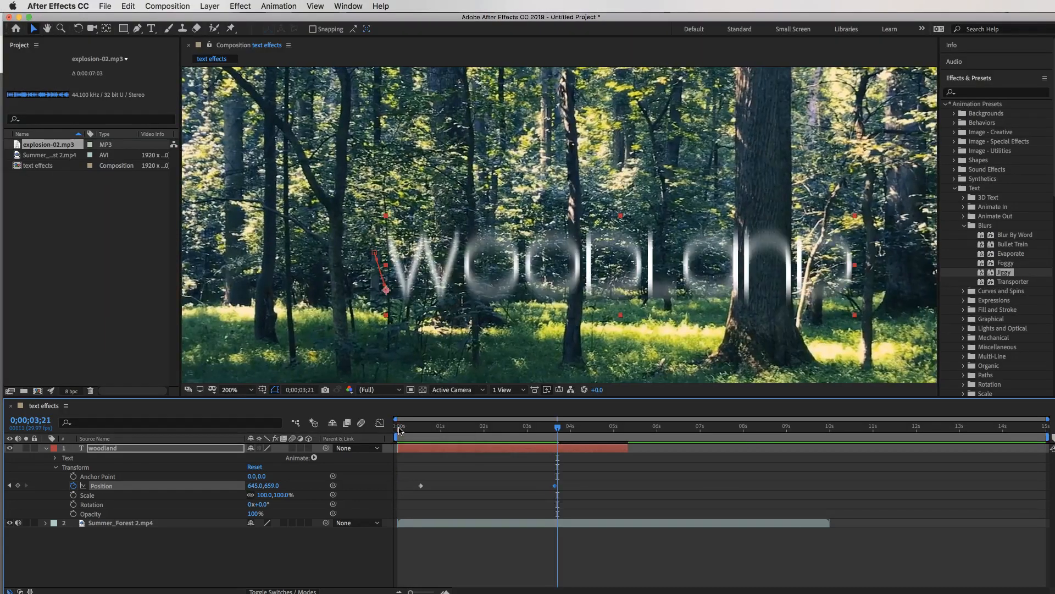
pyautogui.press('space')
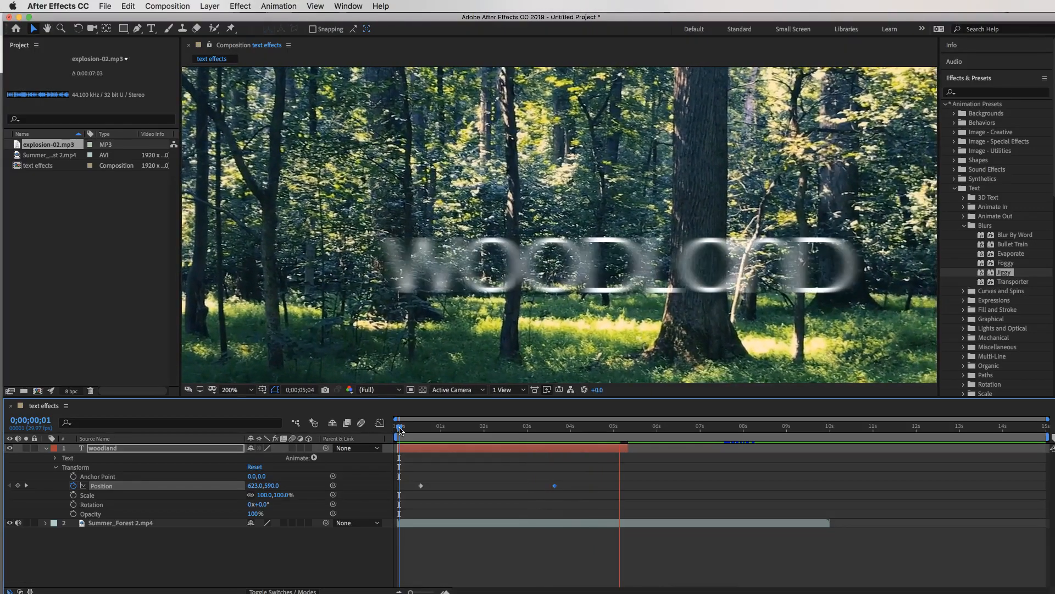
pyautogui.press('space')
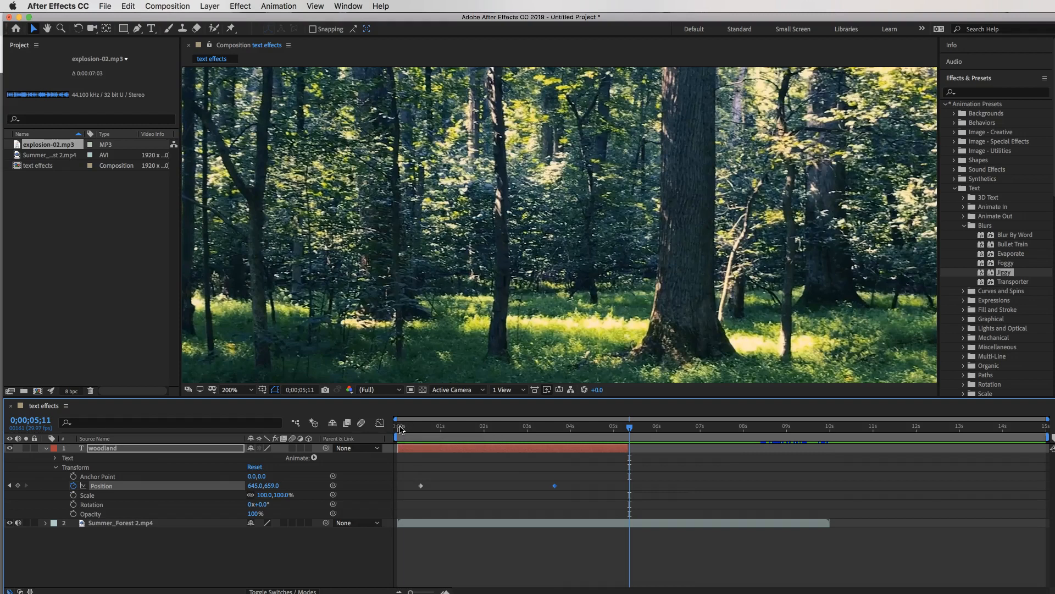
pyautogui.click(401, 428)
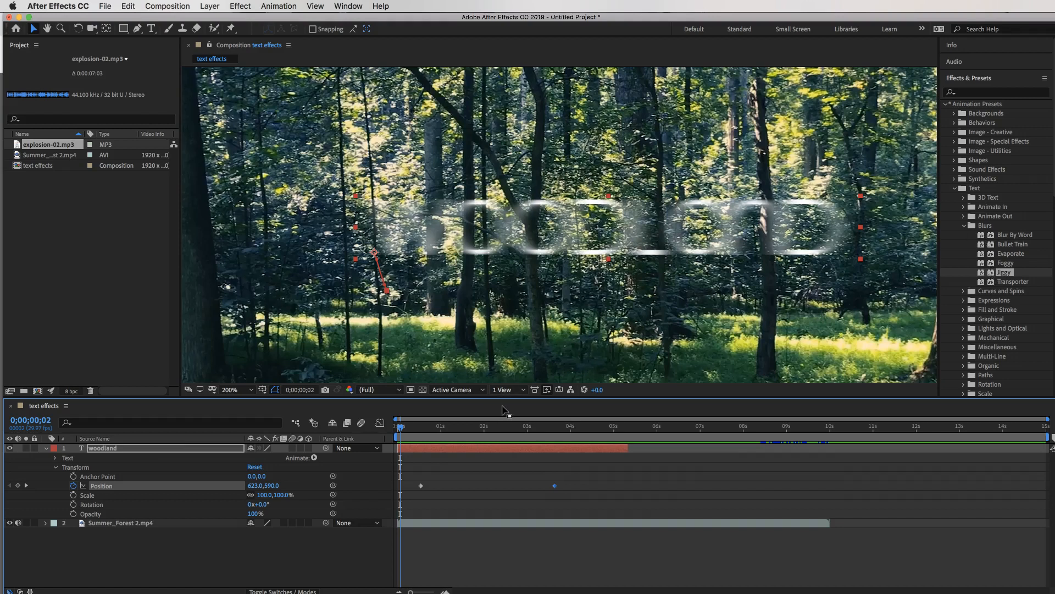
pyautogui.press('space')
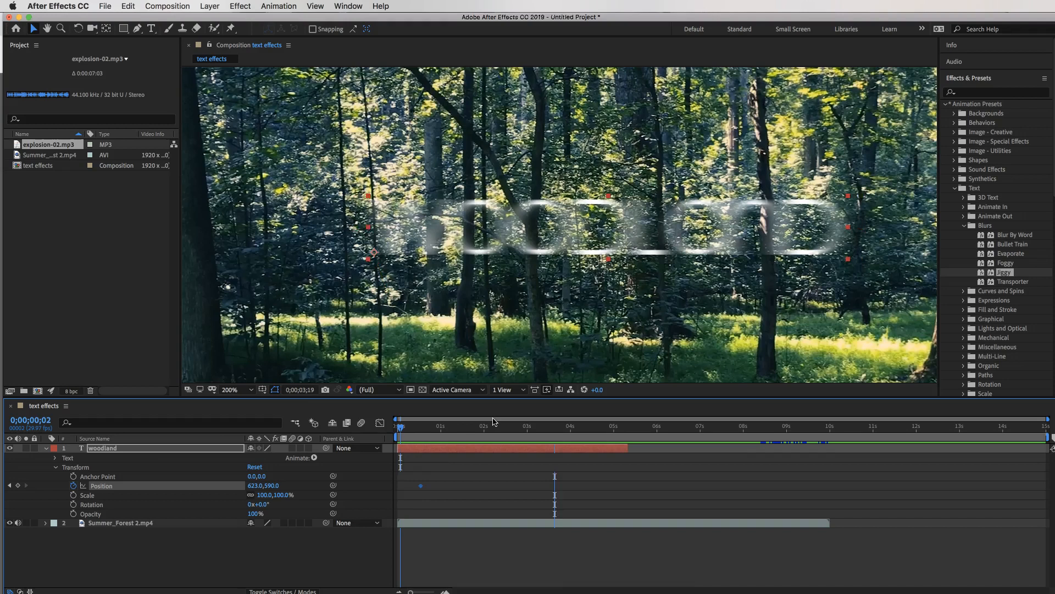
pyautogui.press('super+z')
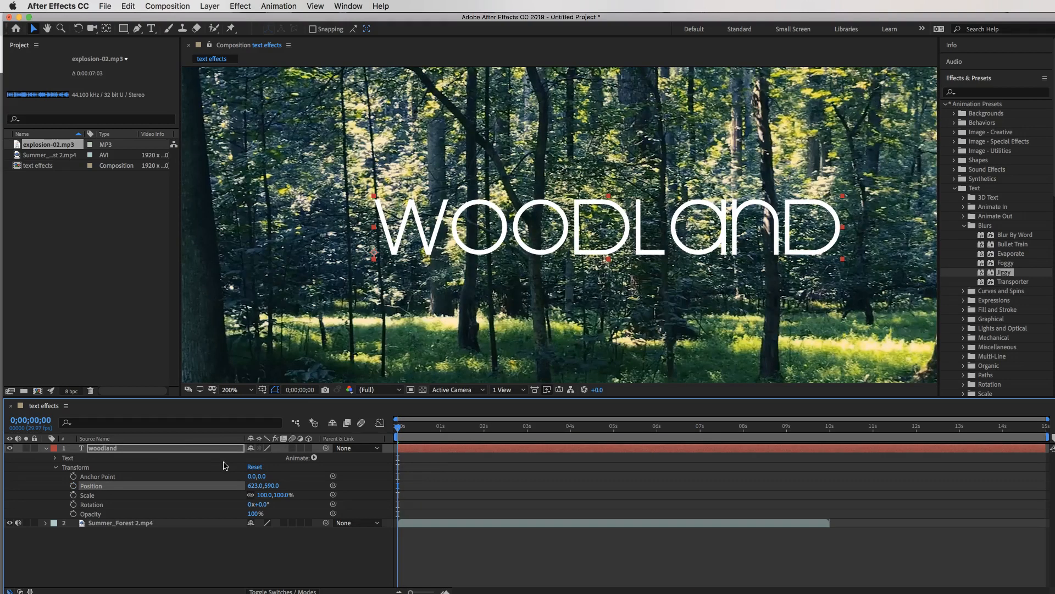
pyautogui.press('super+z')
# Centre the WOODLAND title and apply Fluorescent Light from Text > Lights and Optical.
pyautogui.click(46, 448)
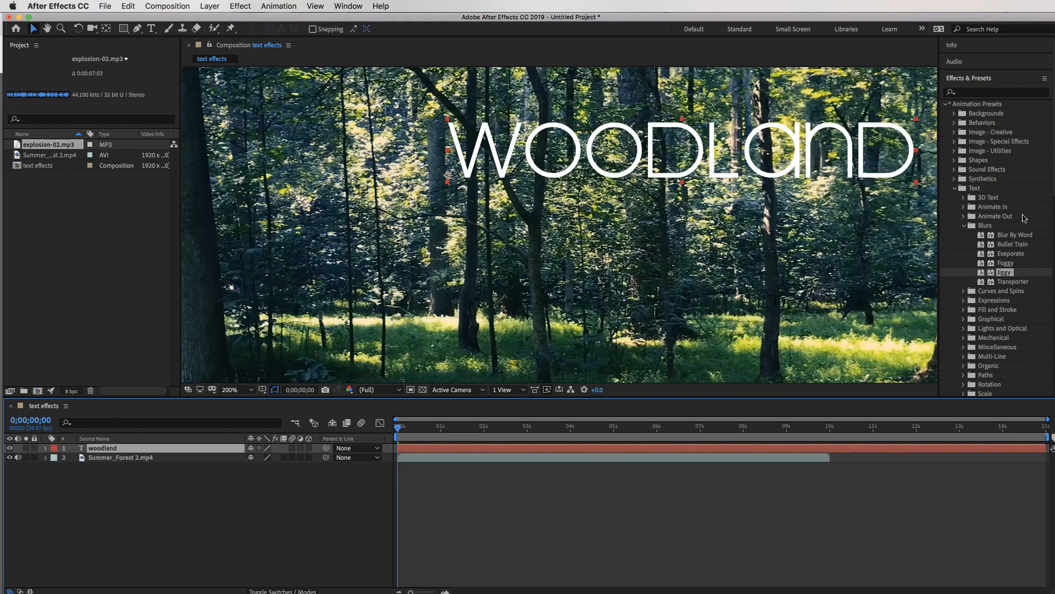
pyautogui.click(955, 188)
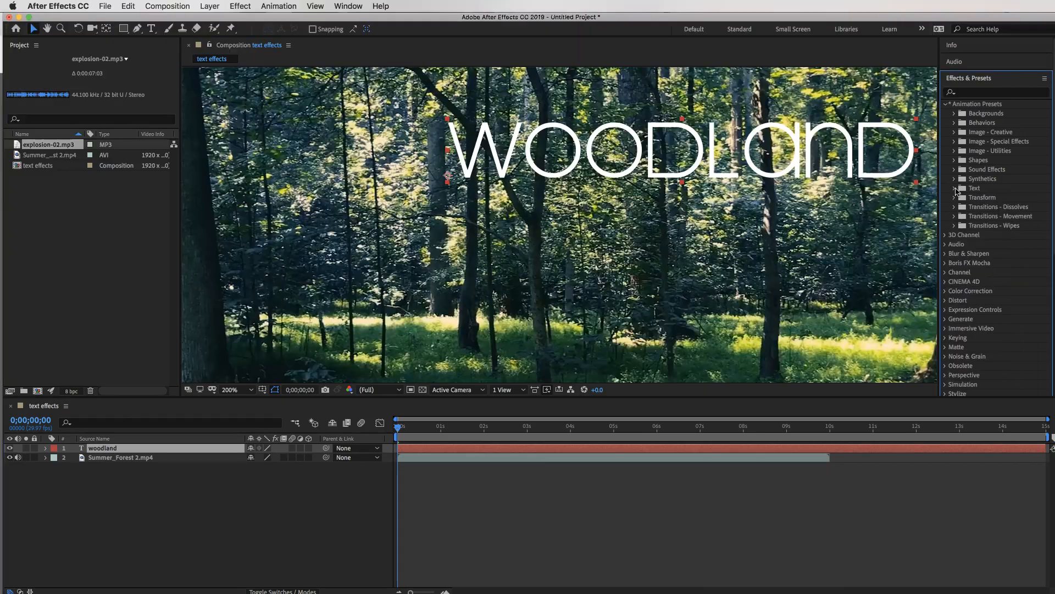
pyautogui.click(955, 188)
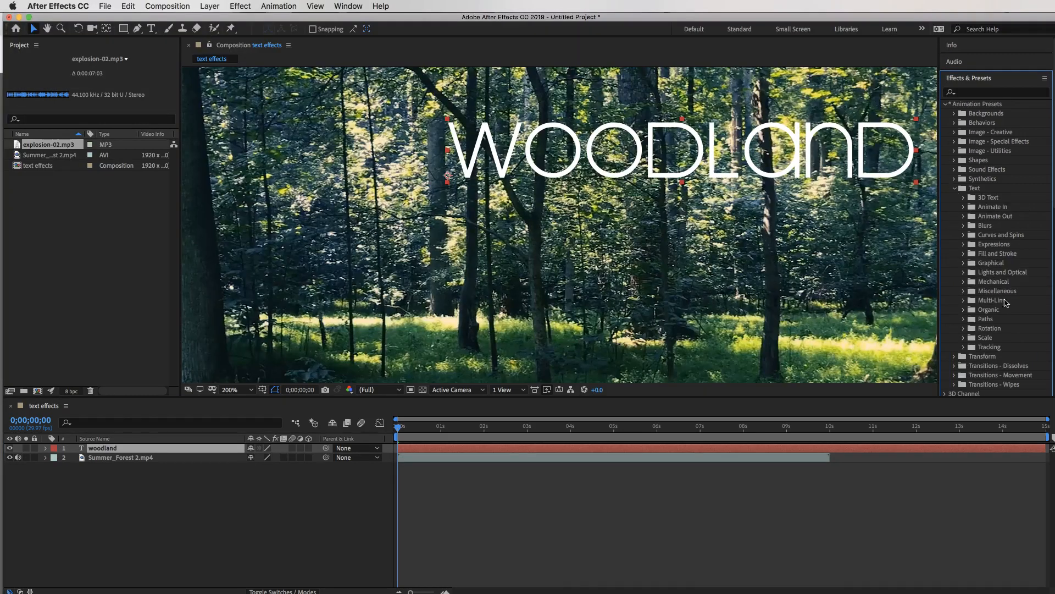
pyautogui.doubleClick(987, 269)
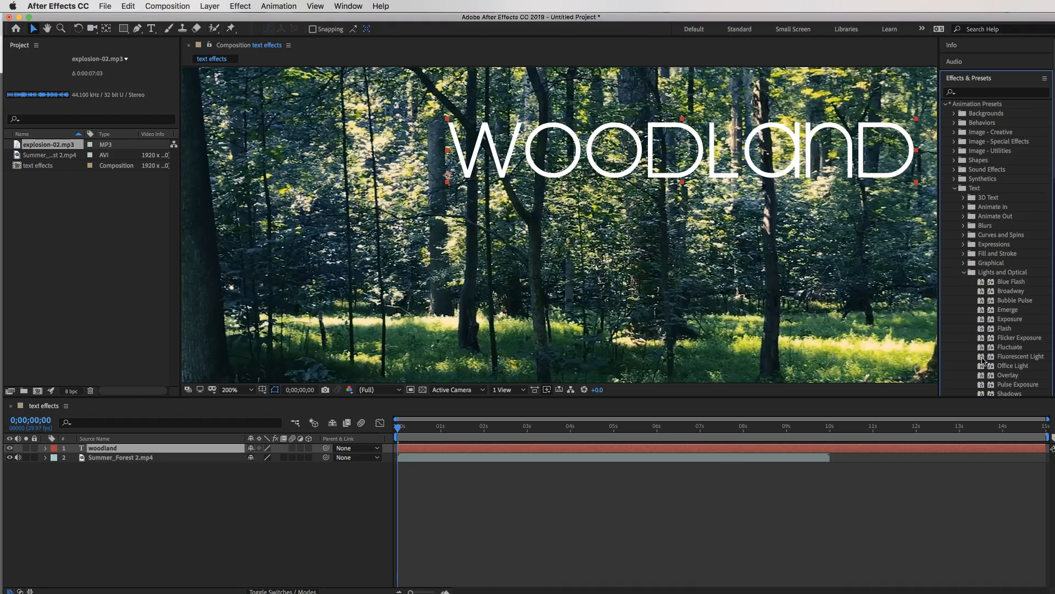
pyautogui.moveTo(701, 160); pyautogui.dragTo(650, 231)
pyautogui.moveTo(984, 356); pyautogui.dragTo(764, 239)
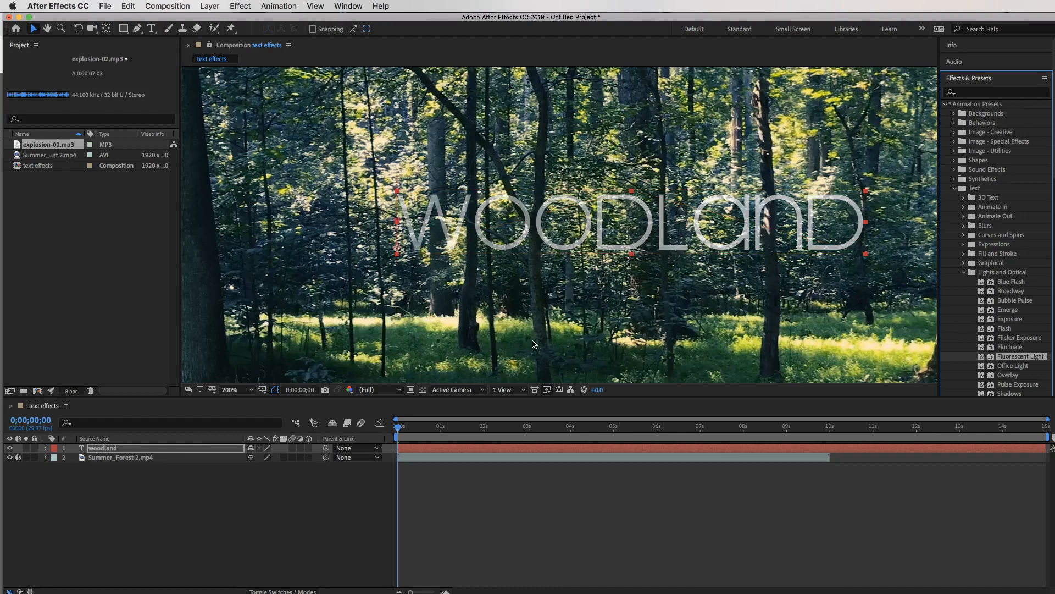
# Preview the Fluorescent Light animation, then undo the preset at the composition start.
pyautogui.press('space')
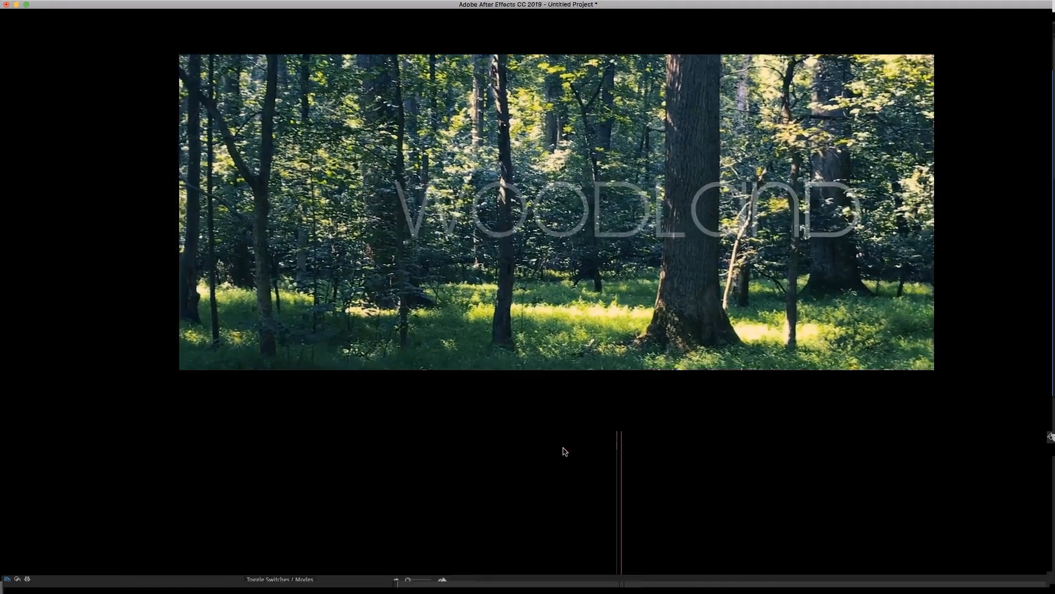
pyautogui.press('space')
pyautogui.moveTo(628, 429); pyautogui.dragTo(395, 416)
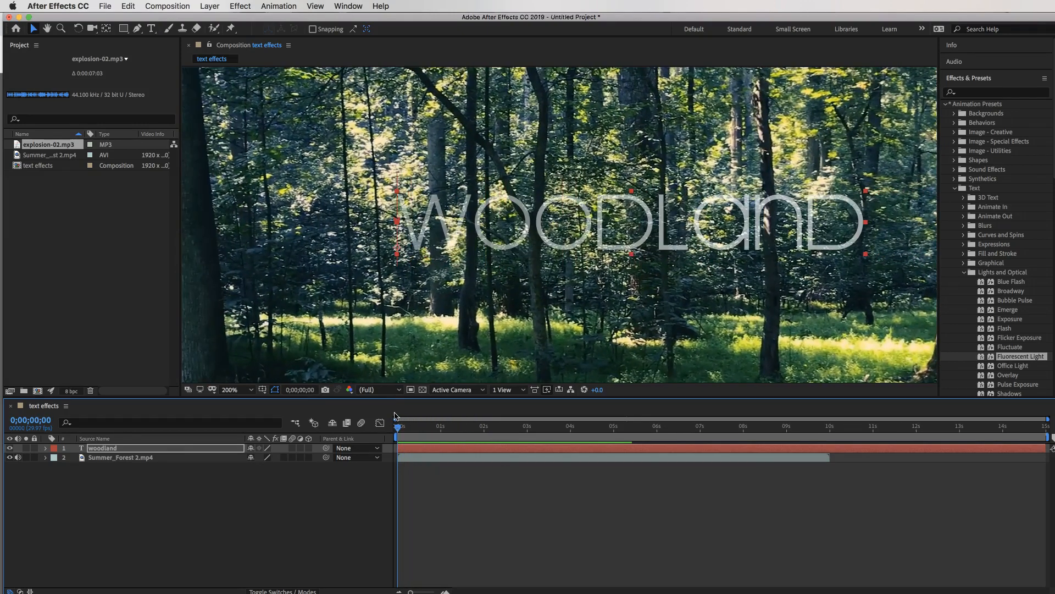
pyautogui.press('space')
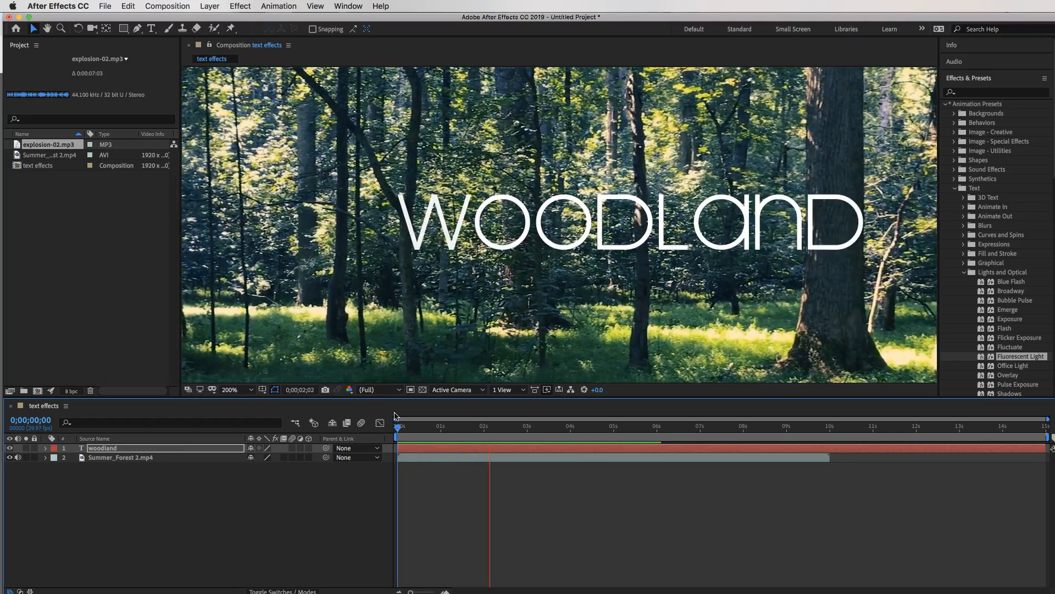
pyautogui.press('space')
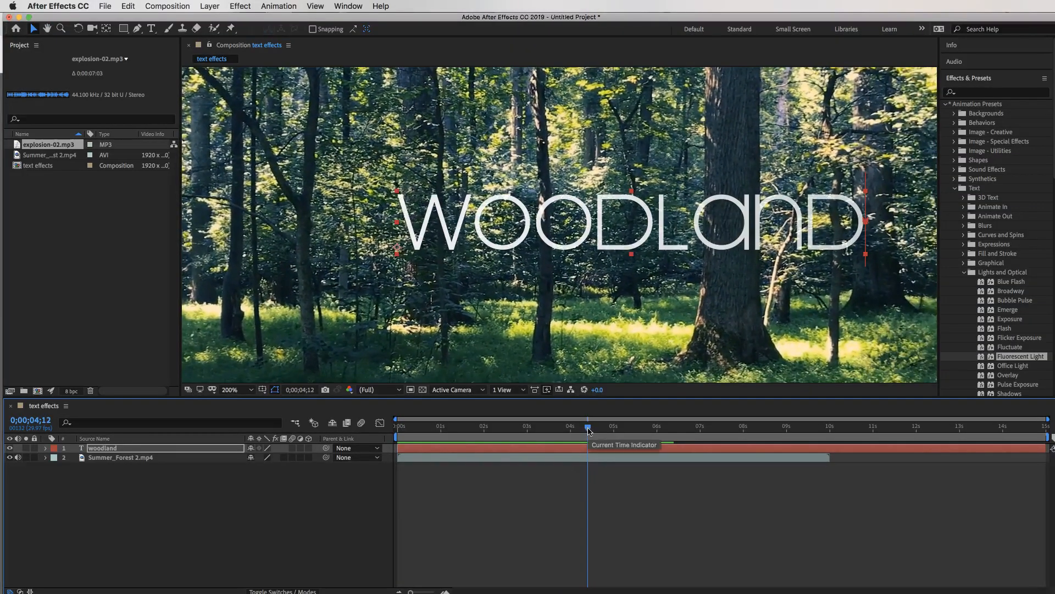
pyautogui.press('Home')
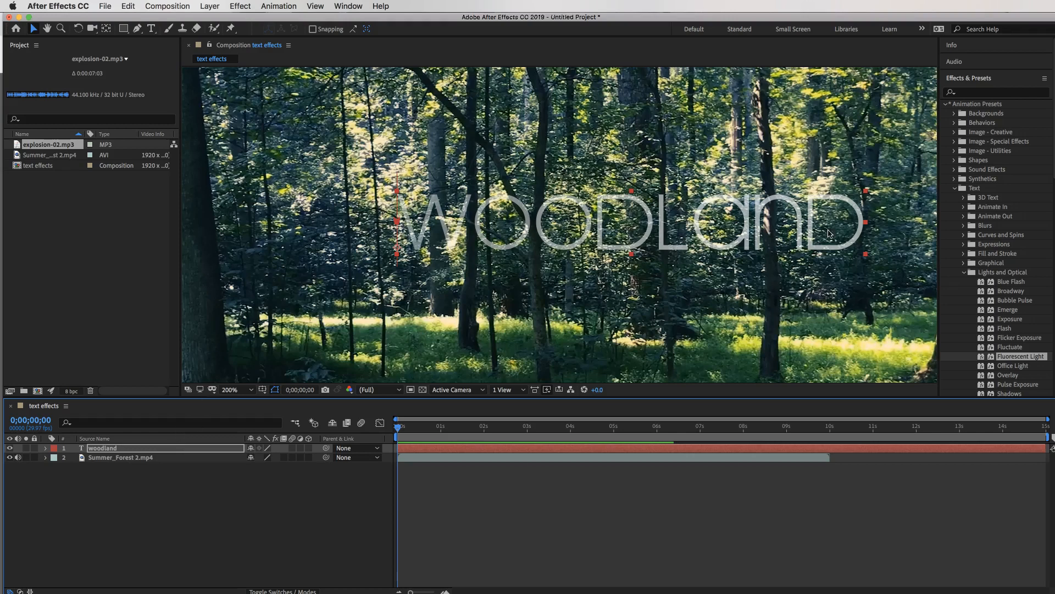
pyautogui.press('super+z')
pyautogui.press('super+z')
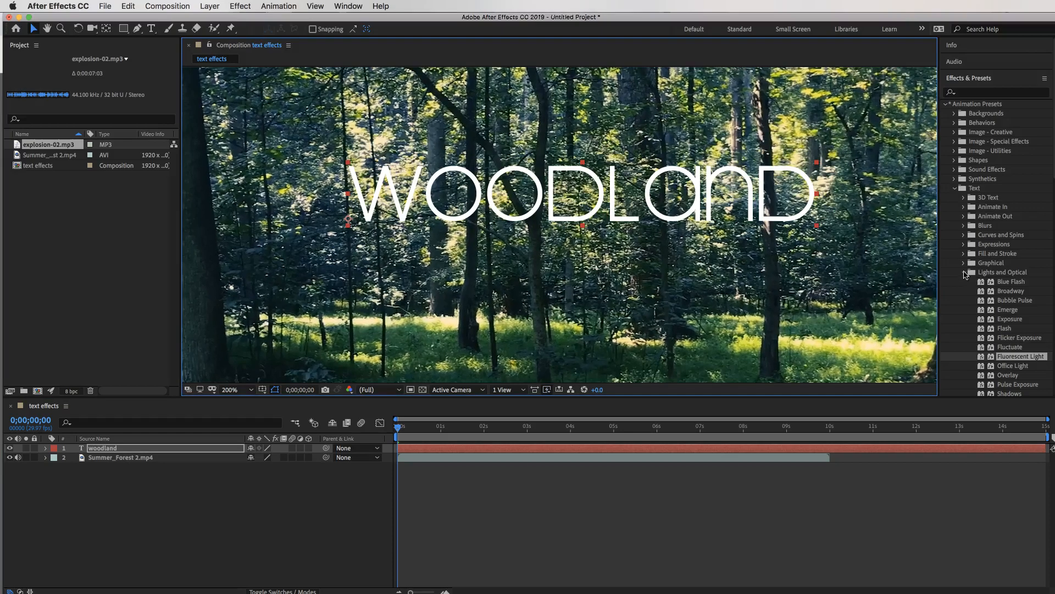
# Apply the Explosion preset from Text > Miscellaneous to the WOODLAND text and preview it.
pyautogui.click(964, 273)
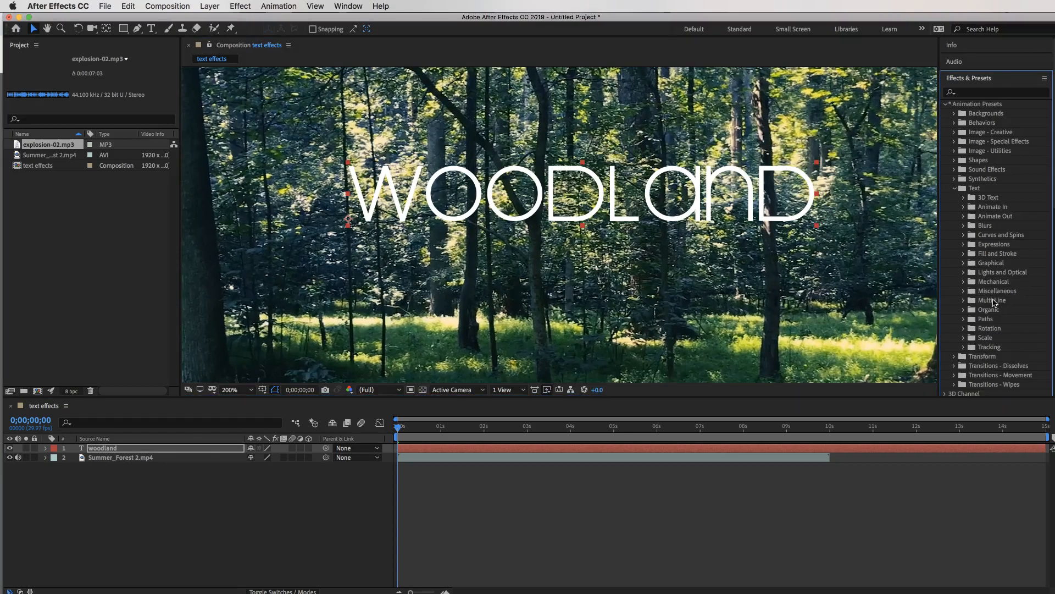
pyautogui.click(963, 295)
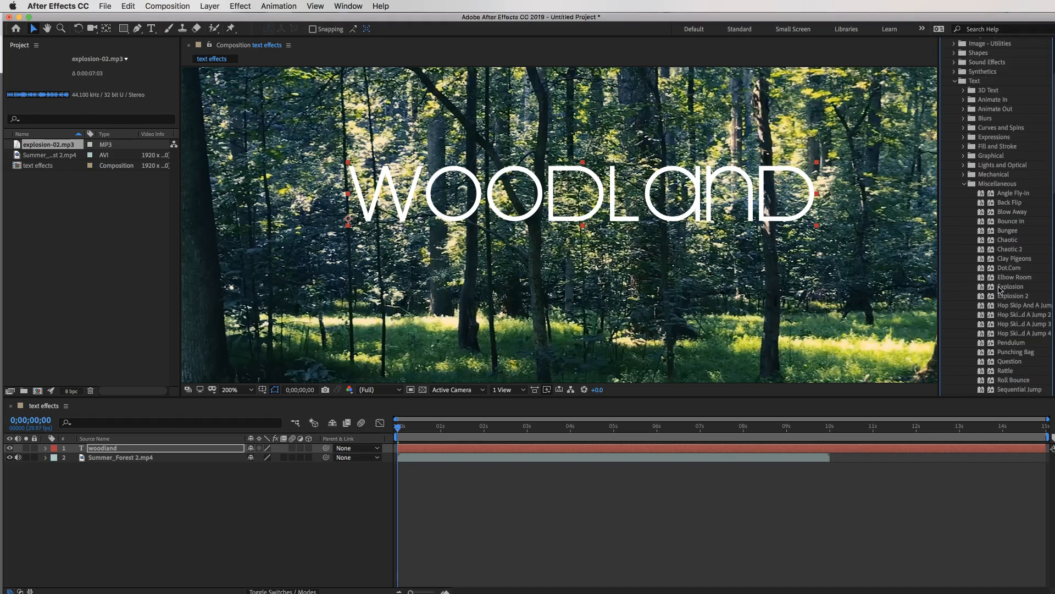
pyautogui.moveTo(983, 290); pyautogui.dragTo(668, 208)
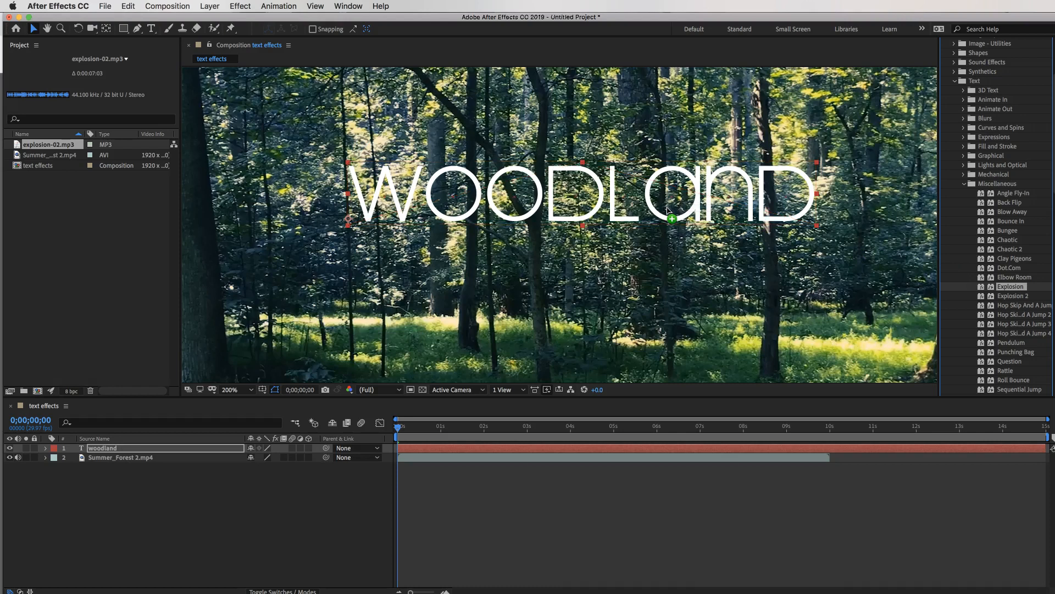
pyautogui.press('space')
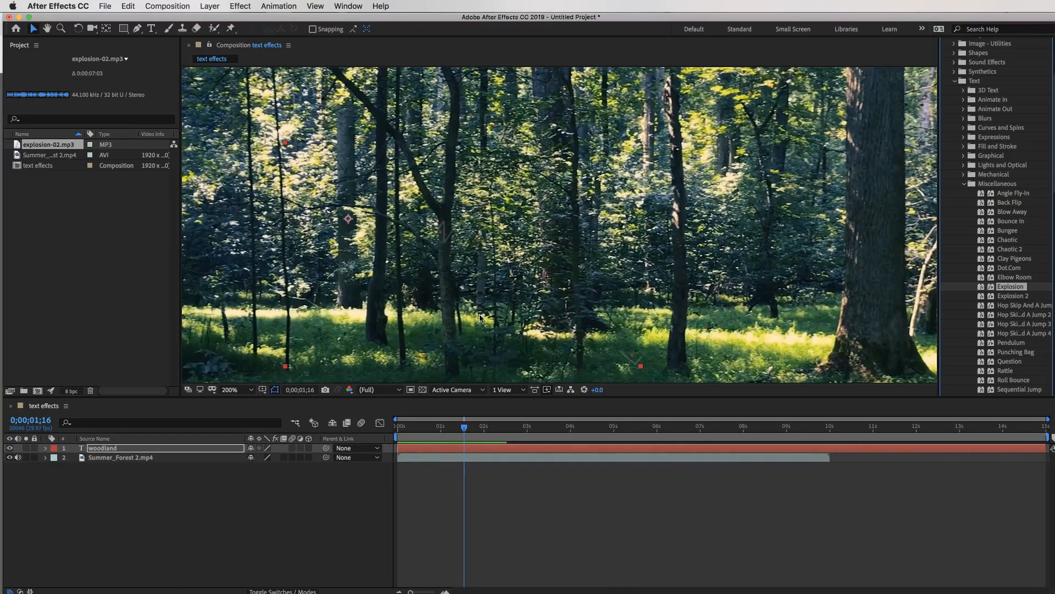
pyautogui.moveTo(464, 429); pyautogui.dragTo(398, 429)
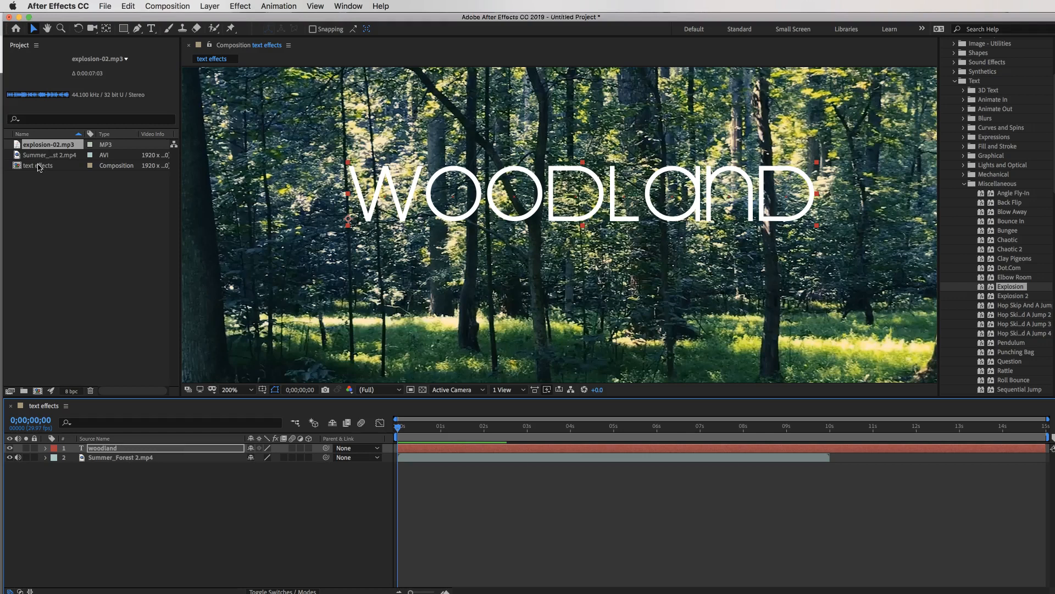
# Add explosion-02.mp3 to the timeline and preview the explosion with sound.
pyautogui.moveTo(40, 145); pyautogui.dragTo(37, 165)
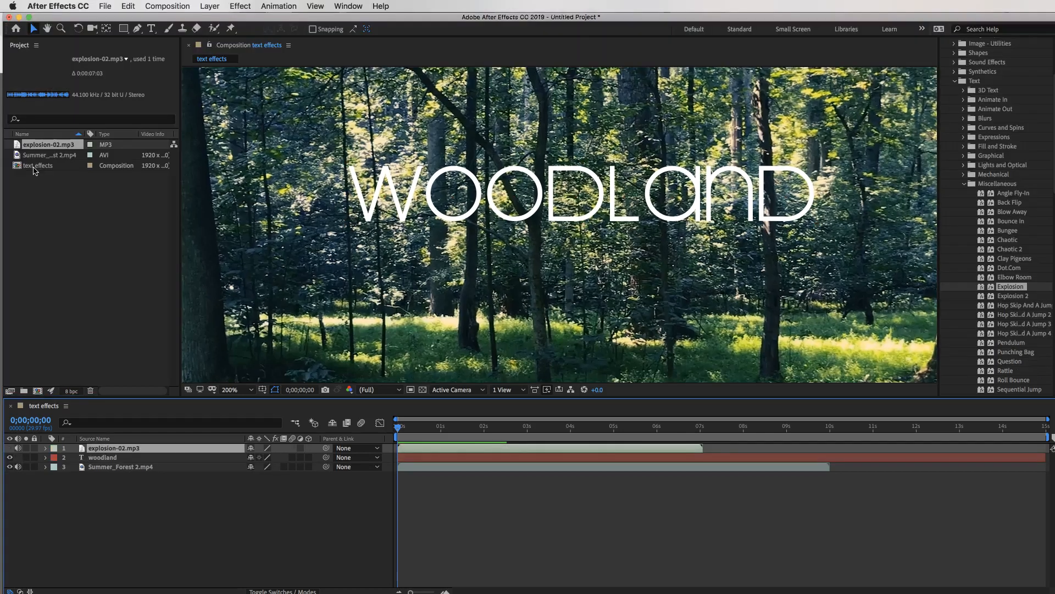
pyautogui.press('space')
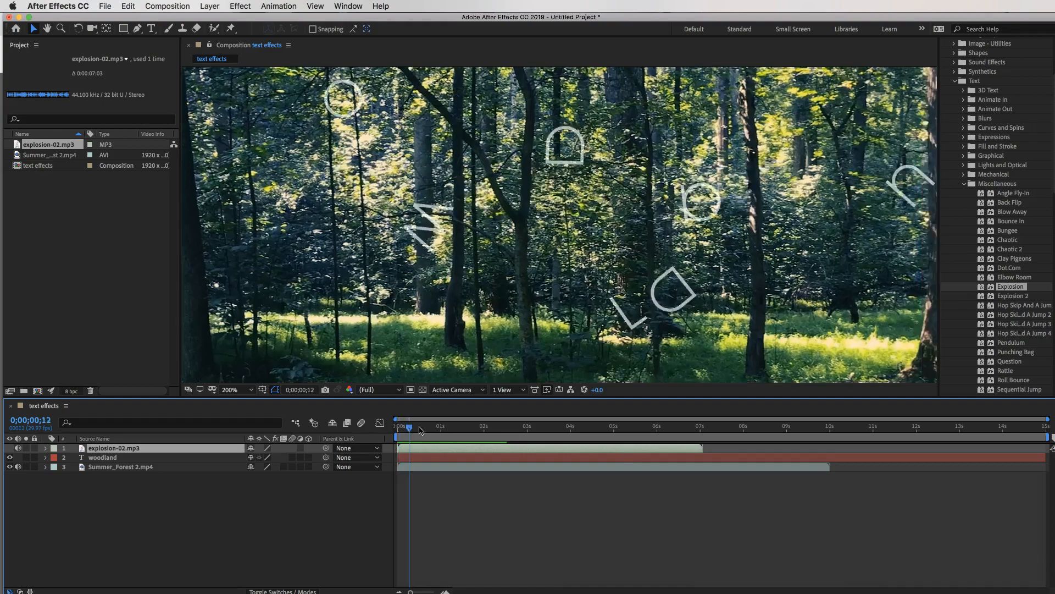
pyautogui.press('space')
pyautogui.press('space')
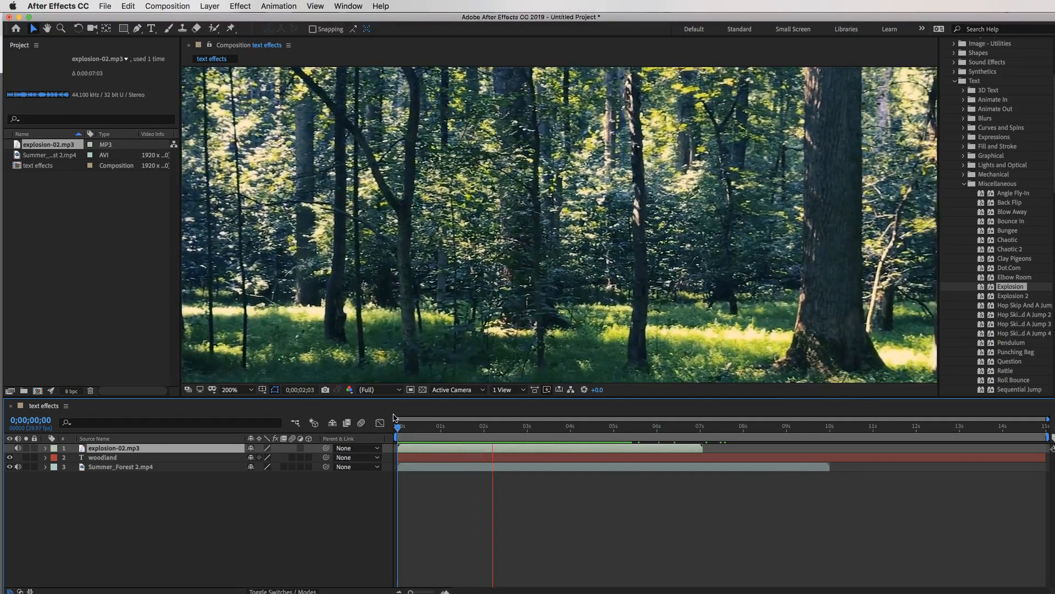
pyautogui.press('space')
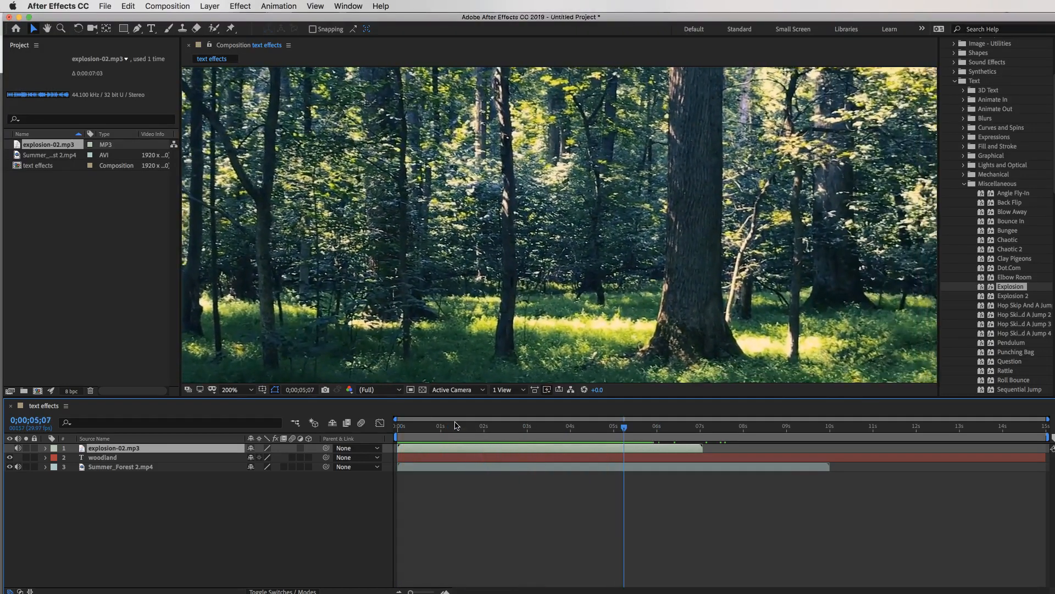
pyautogui.moveTo(629, 426); pyautogui.dragTo(396, 416)
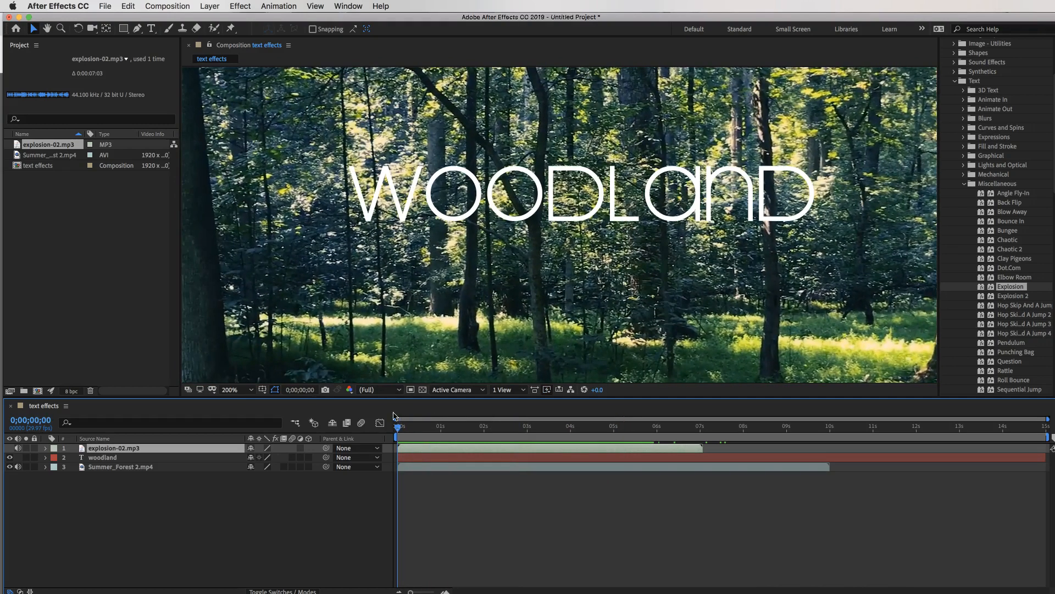
pyautogui.press('space')
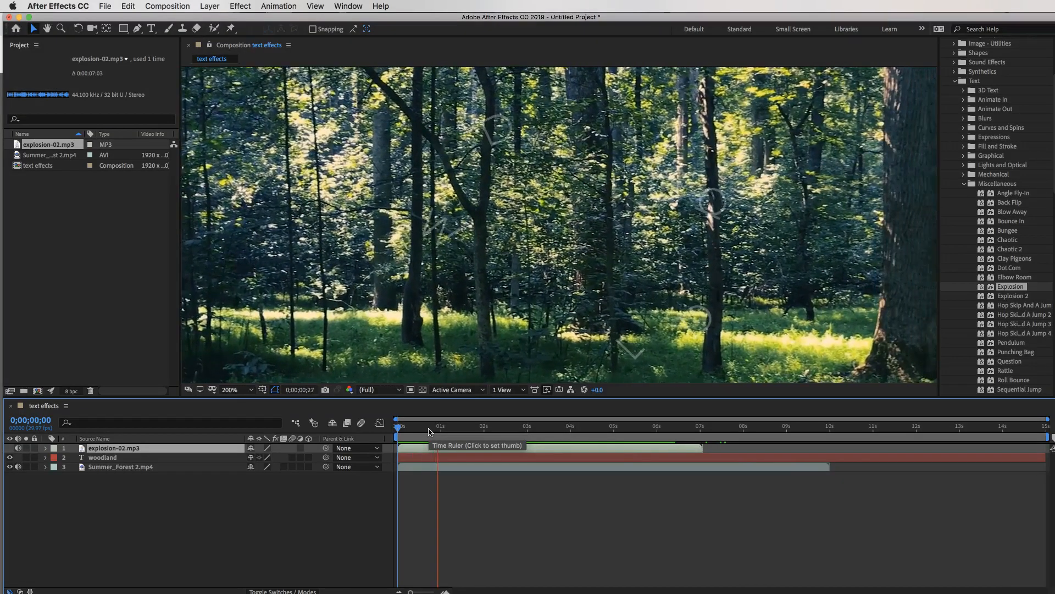
pyautogui.press('space')
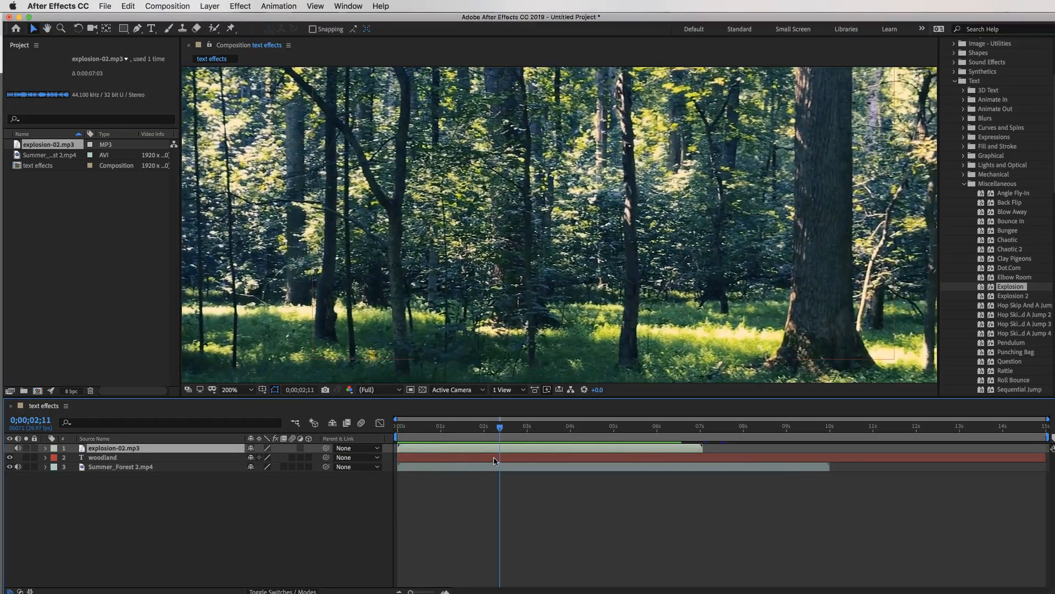
pyautogui.moveTo(501, 425); pyautogui.dragTo(497, 419)
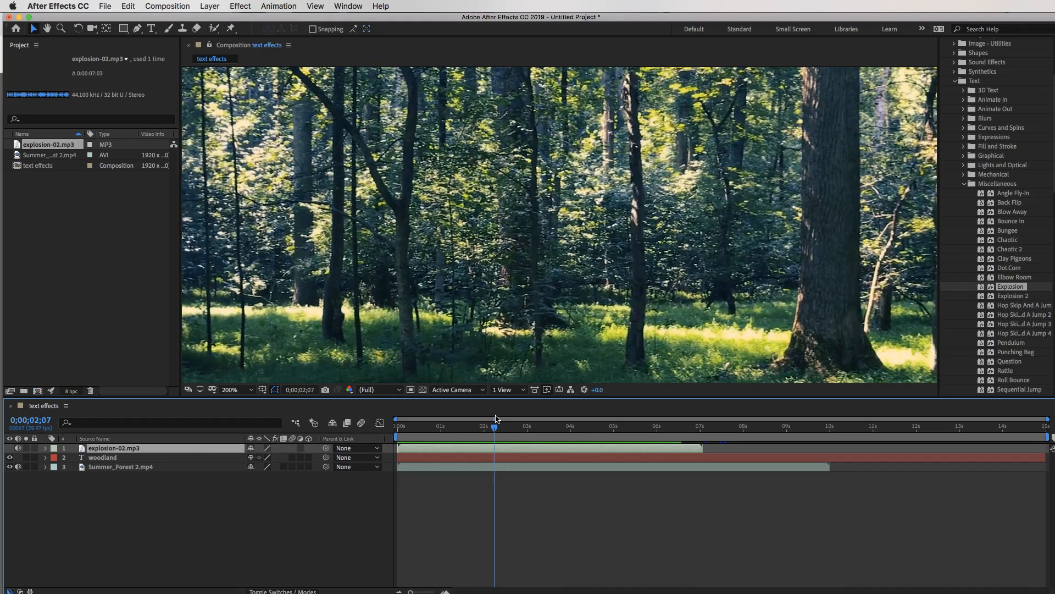
# Reveal the explosion sound's Audio Levels and set a starting keyframe at about 1;25.
pyautogui.click(45, 467)
pyautogui.click(46, 467)
pyautogui.click(44, 448)
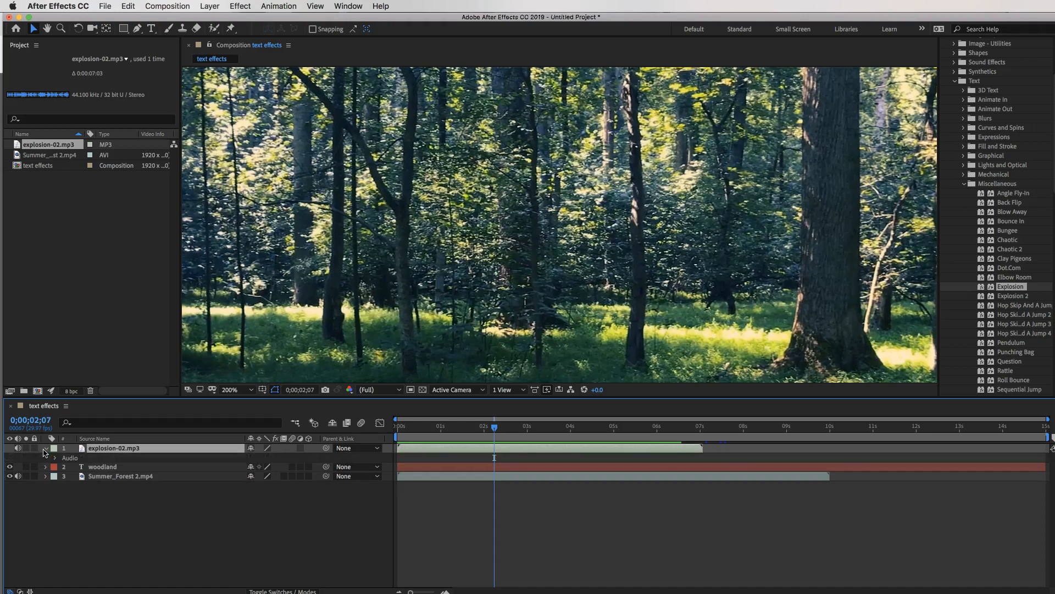
pyautogui.click(53, 458)
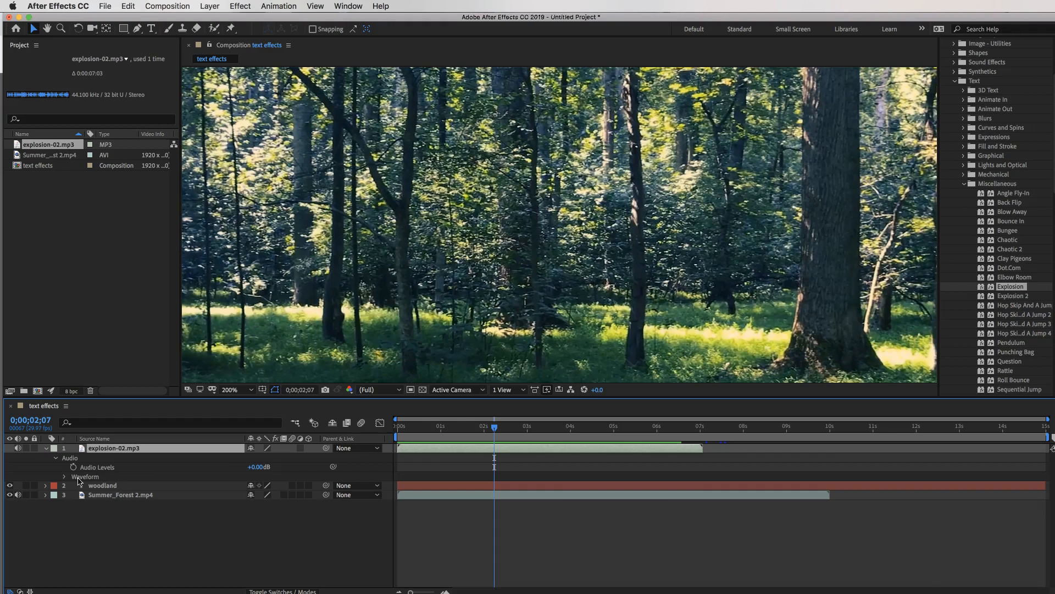
pyautogui.click(65, 477)
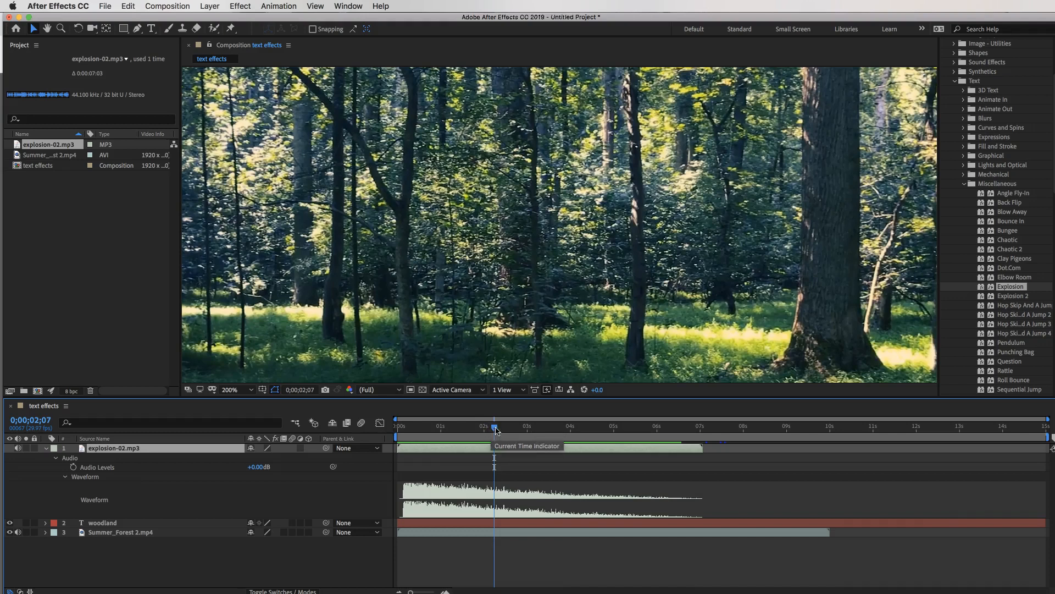
pyautogui.moveTo(495, 428); pyautogui.dragTo(478, 432)
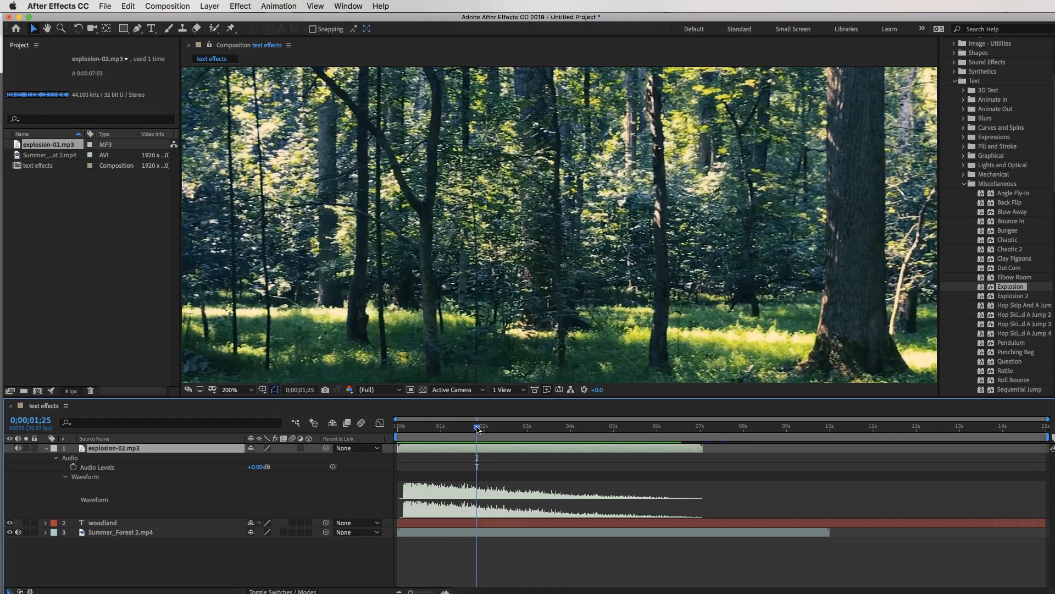
pyautogui.click(73, 467)
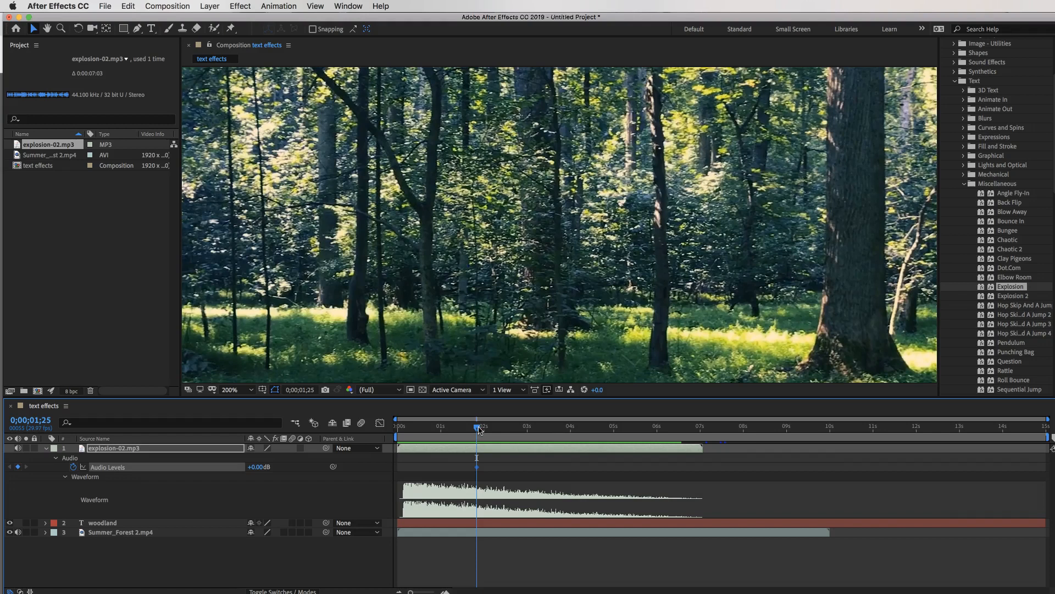
# Add a -23 dB Audio Levels keyframe and move it to about 2;28.
pyautogui.moveTo(478, 431); pyautogui.dragTo(503, 430)
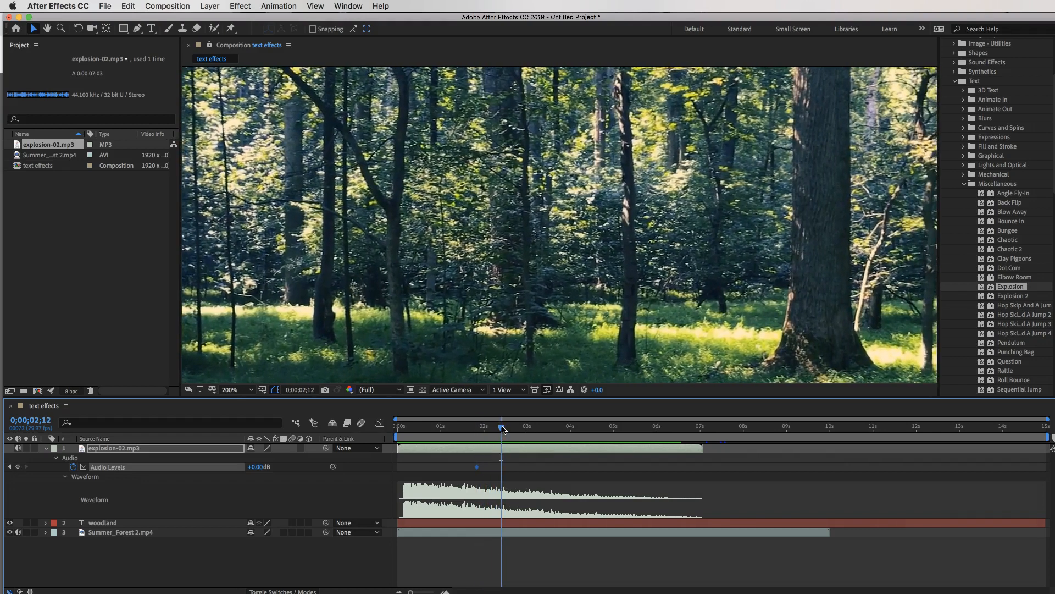
pyautogui.moveTo(262, 470); pyautogui.dragTo(249, 466)
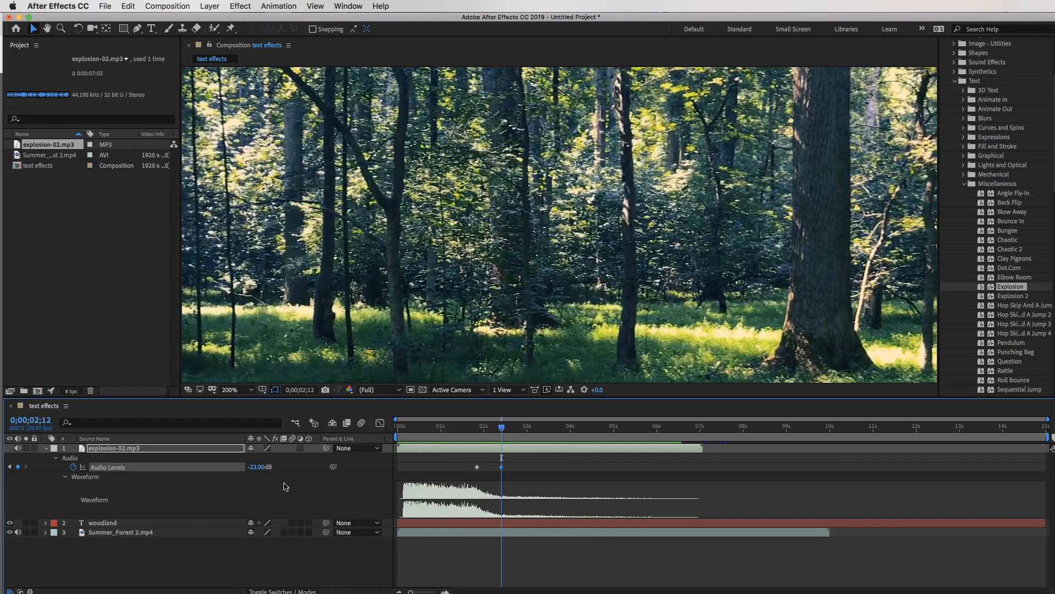
pyautogui.moveTo(501, 429); pyautogui.dragTo(389, 428)
pyautogui.press('space')
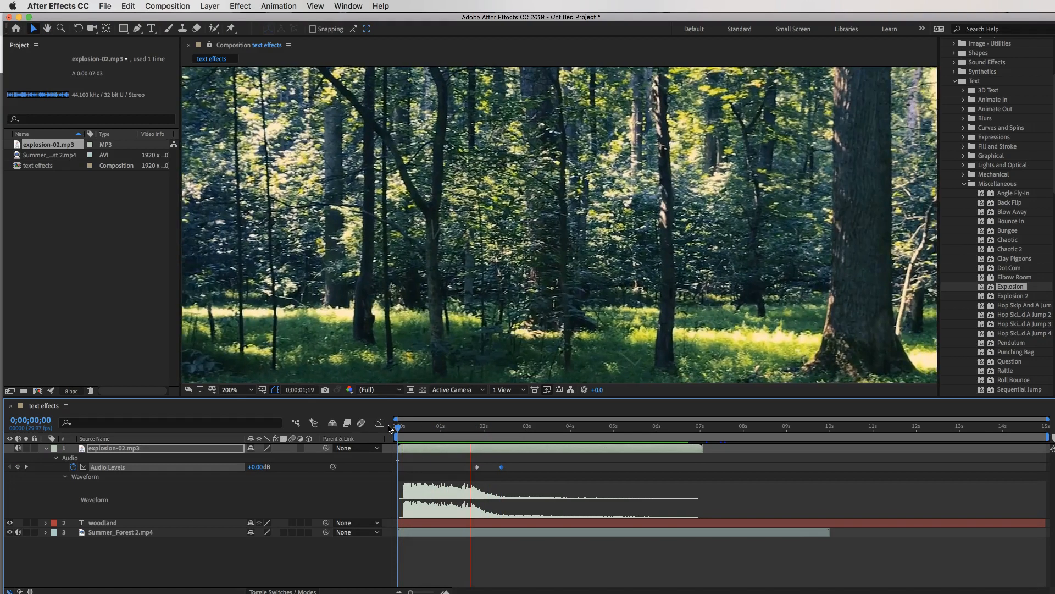
pyautogui.press('space')
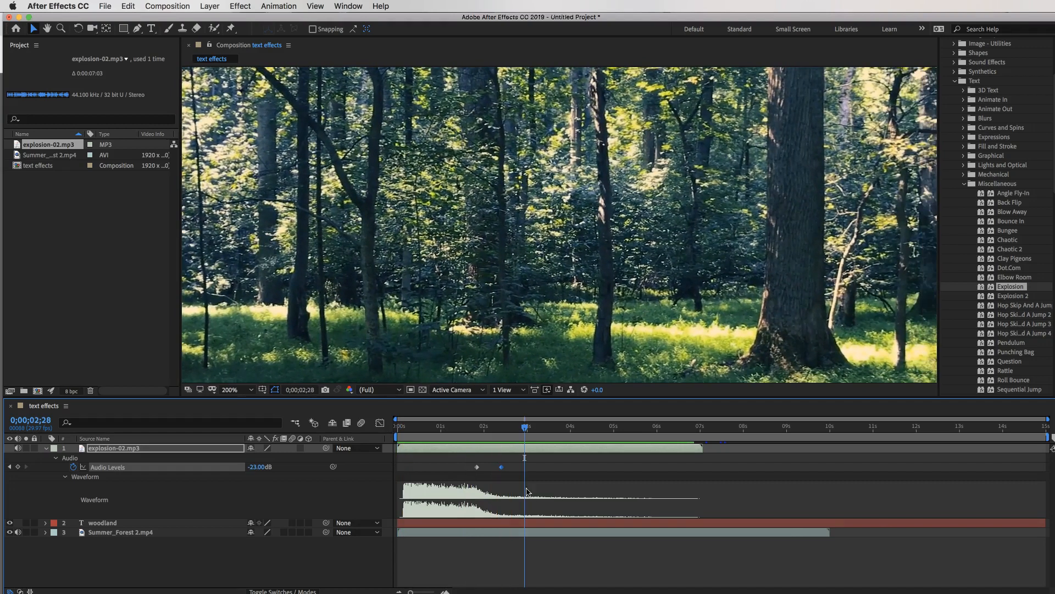
pyautogui.moveTo(502, 469)
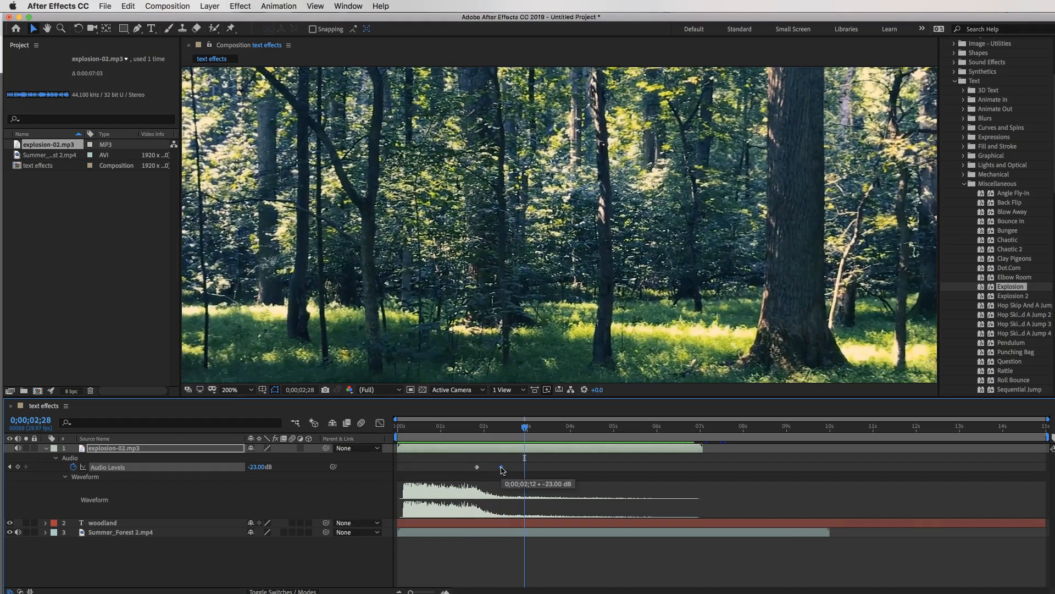
pyautogui.moveTo(502, 468); pyautogui.dragTo(532, 472)
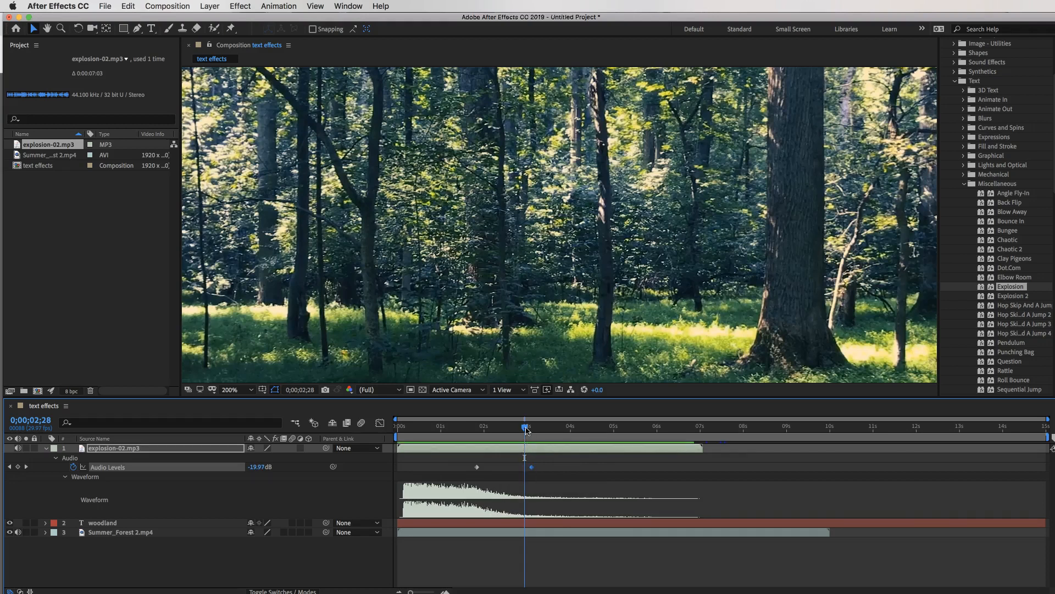
pyautogui.click(398, 428)
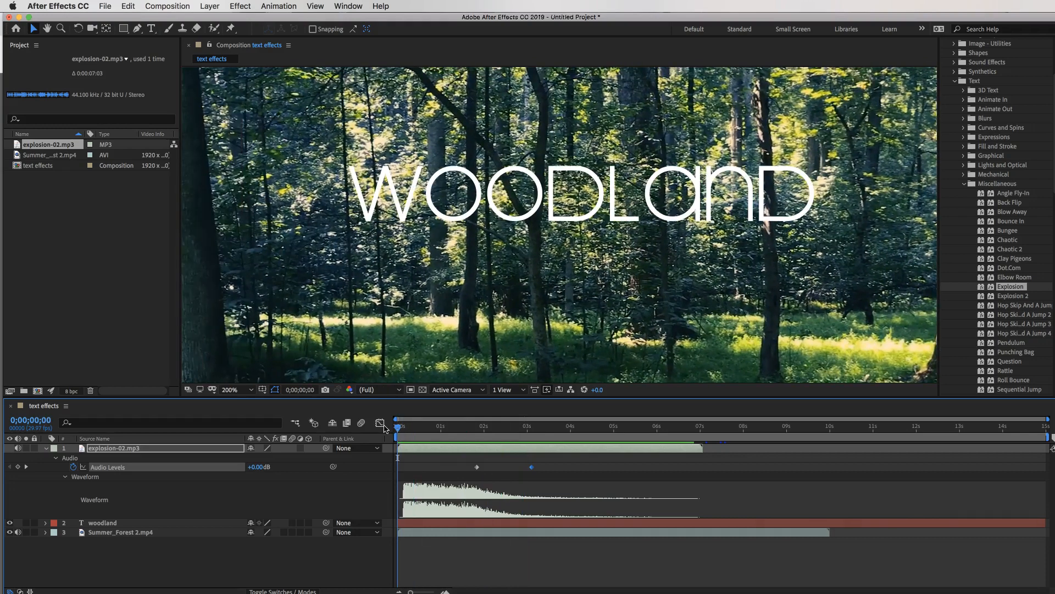
pyautogui.press('space')
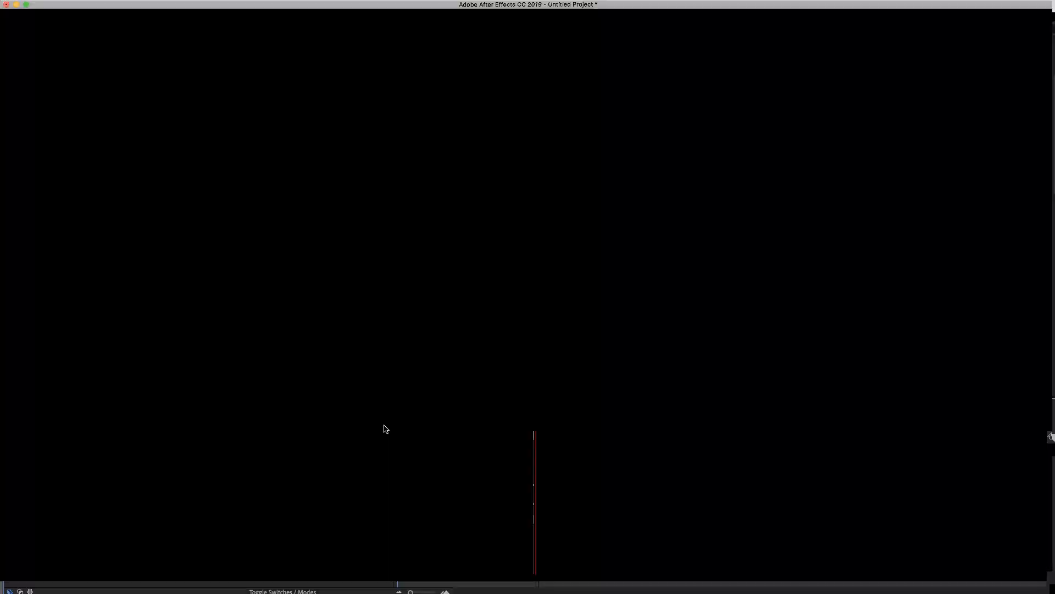
pyautogui.press('space')
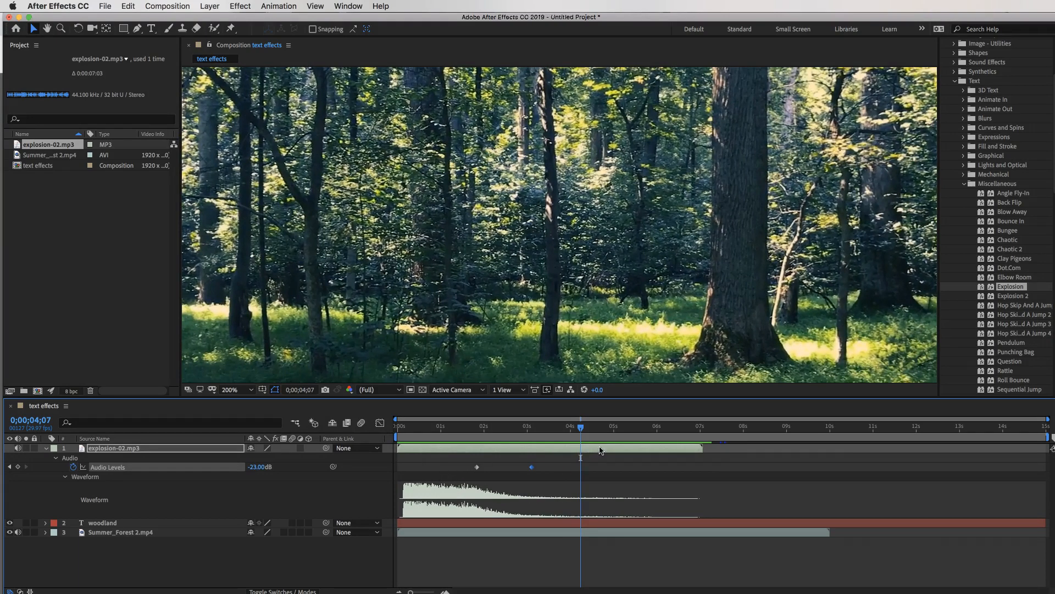
pyautogui.moveTo(581, 427); pyautogui.dragTo(324, 412)
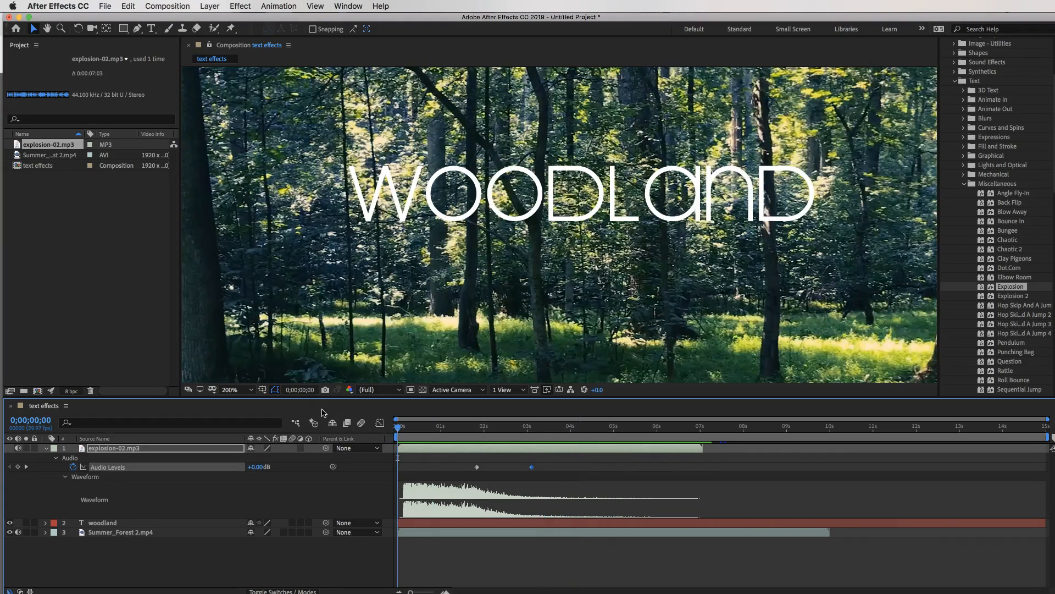
pyautogui.press('space')
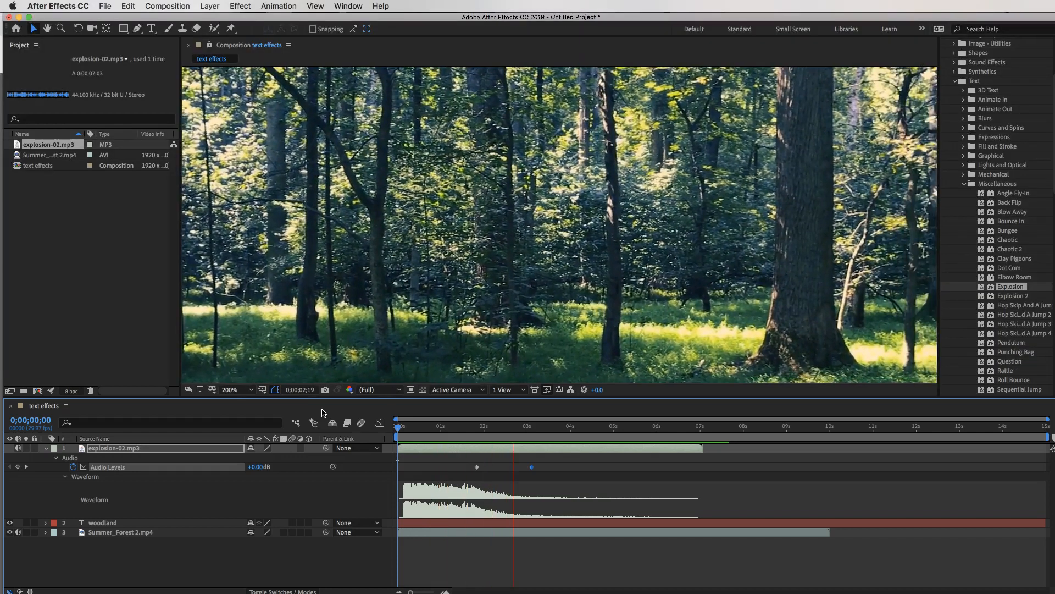
pyautogui.press('space')
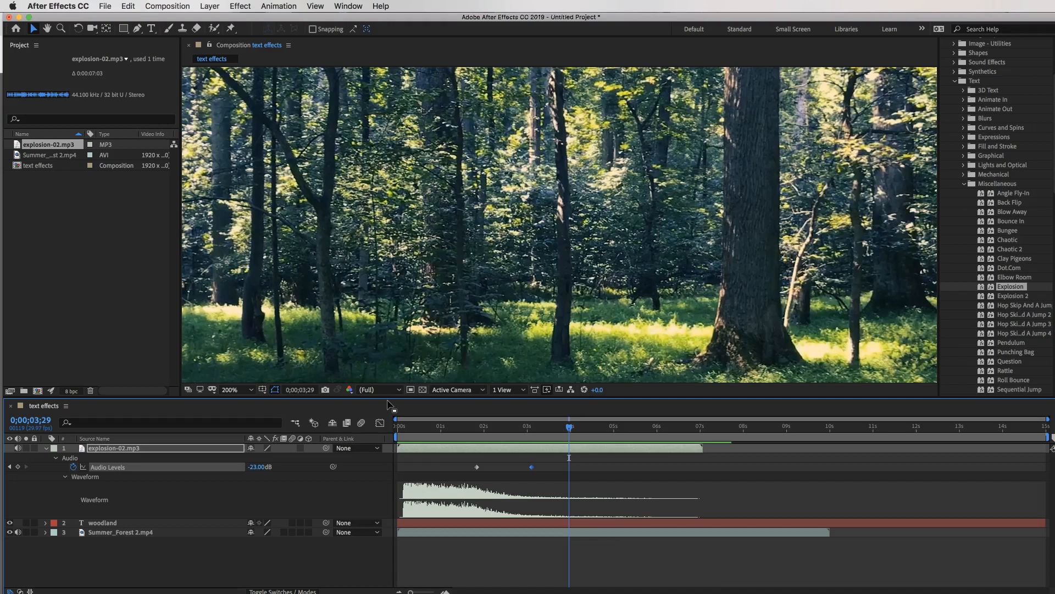
pyautogui.click(966, 190)
# Trim the woodland and Summer_Forest layers to end with the explosion sound near 7 seconds.
pyautogui.click(964, 185)
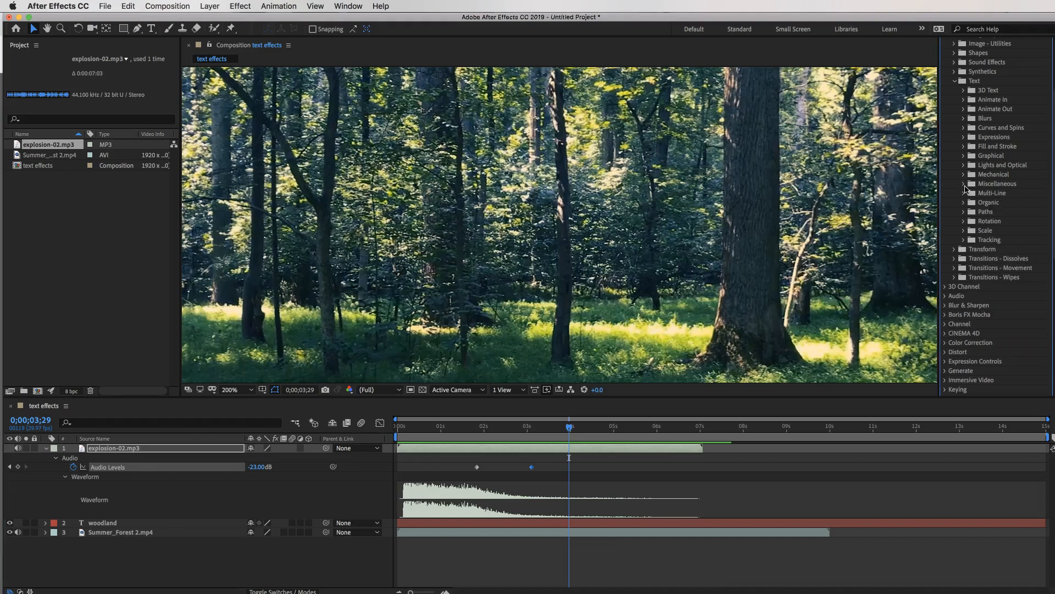
pyautogui.scroll(5, 965, 189)
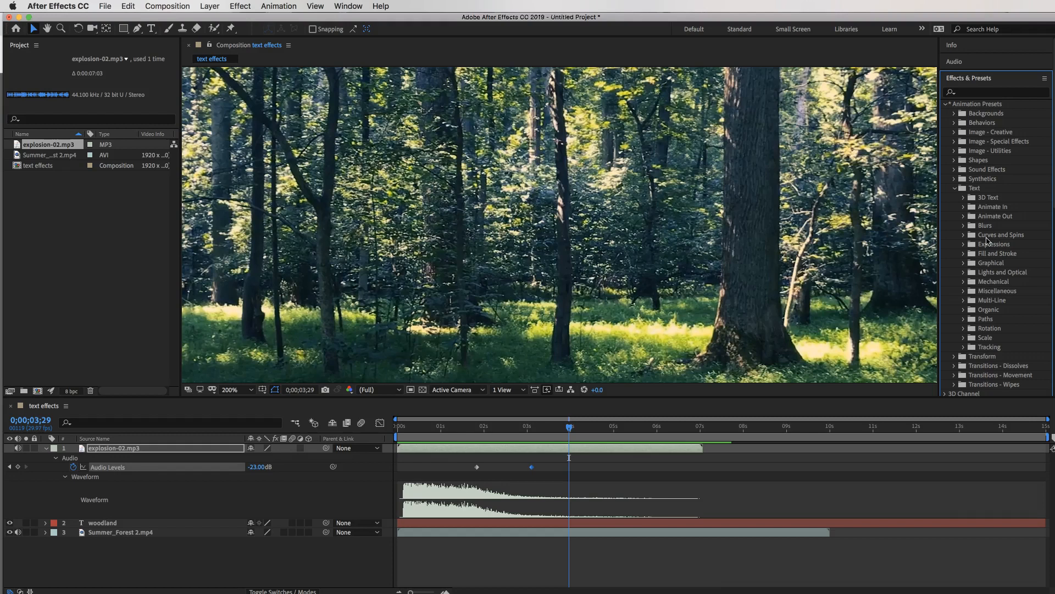
pyautogui.moveTo(700, 445)
pyautogui.mouseDown()
pyautogui.moveTo(626, 445)
pyautogui.moveTo(703, 446)
pyautogui.mouseUp()
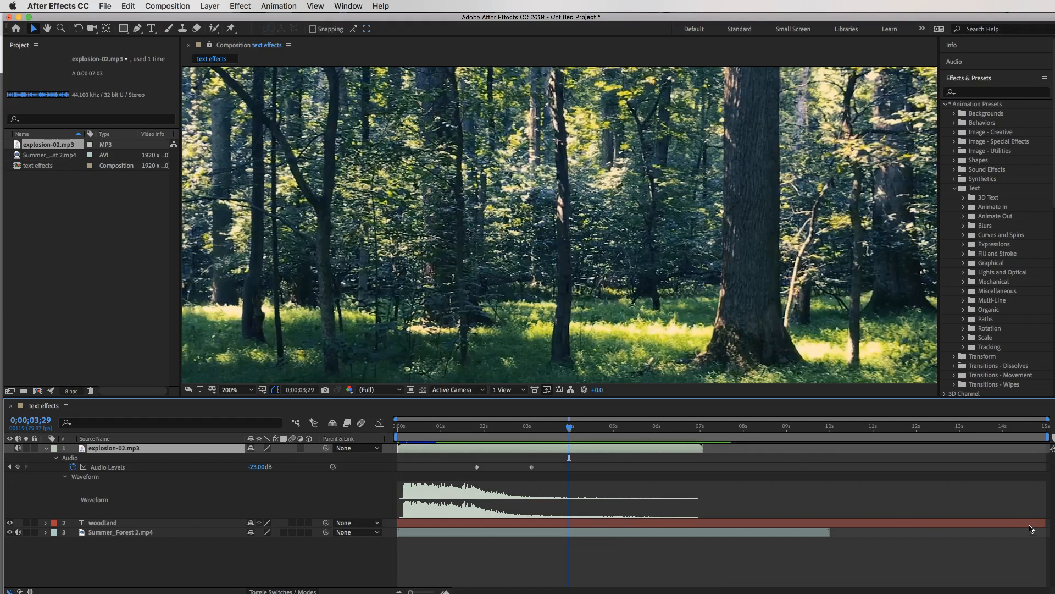
pyautogui.moveTo(1044, 521); pyautogui.dragTo(706, 510)
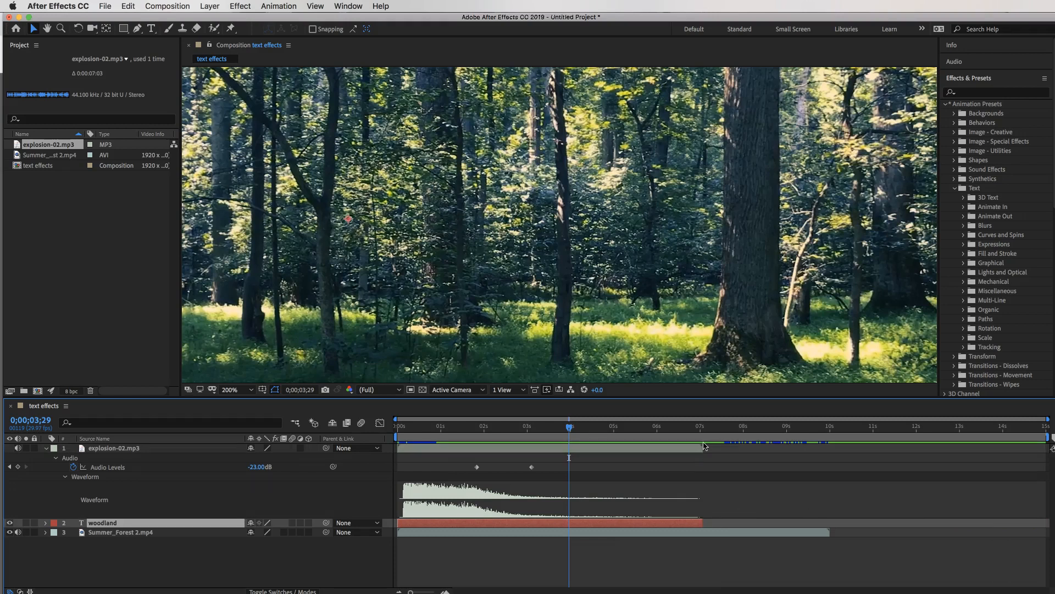
pyautogui.moveTo(828, 532); pyautogui.dragTo(705, 525)
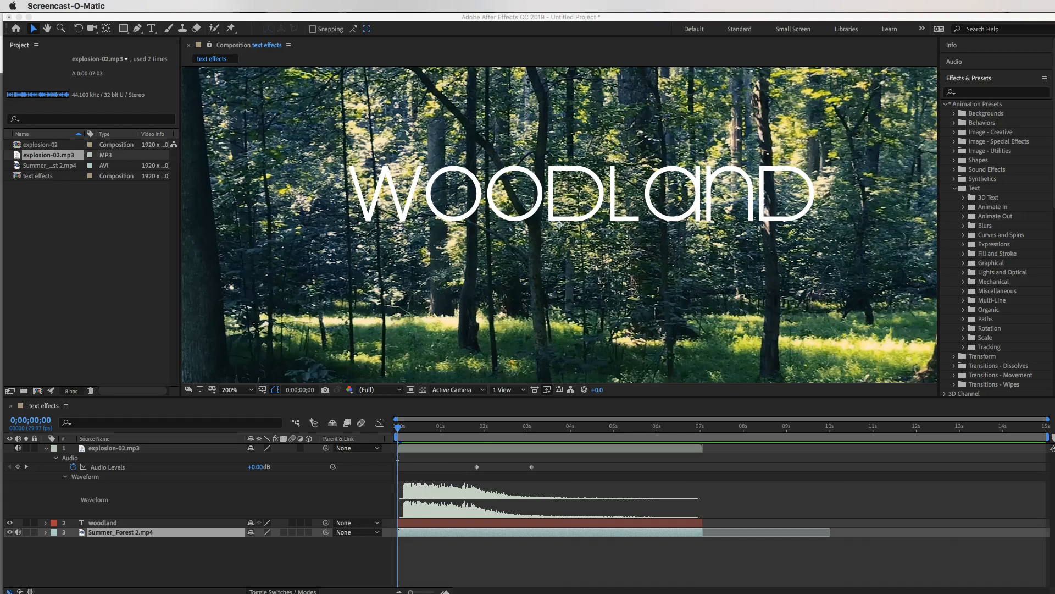
# Add the explosion-03 composition to the Render Queue.
pyautogui.click(129, 72)
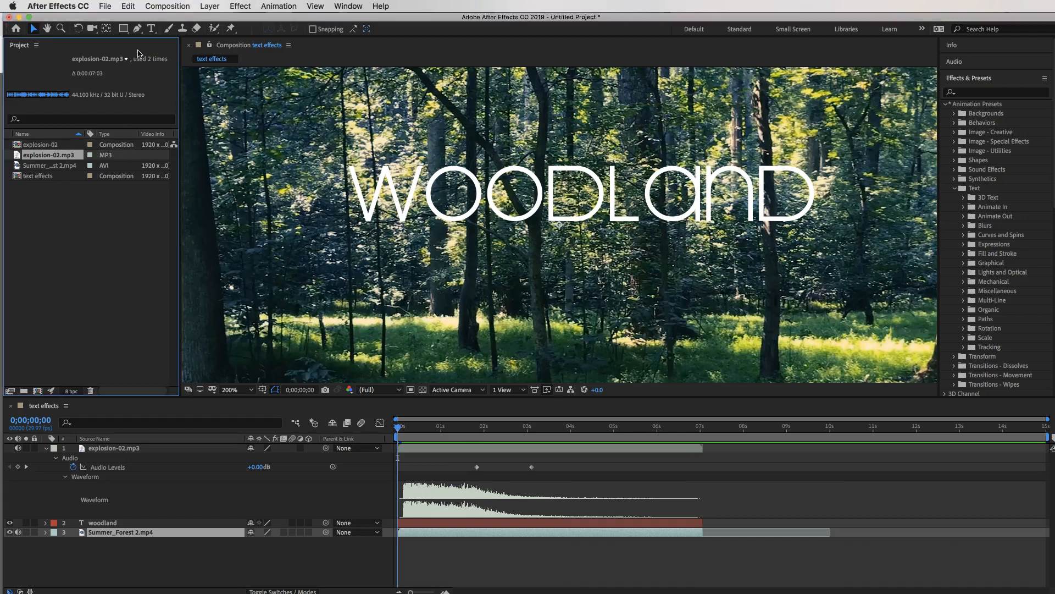
pyautogui.click(175, 6)
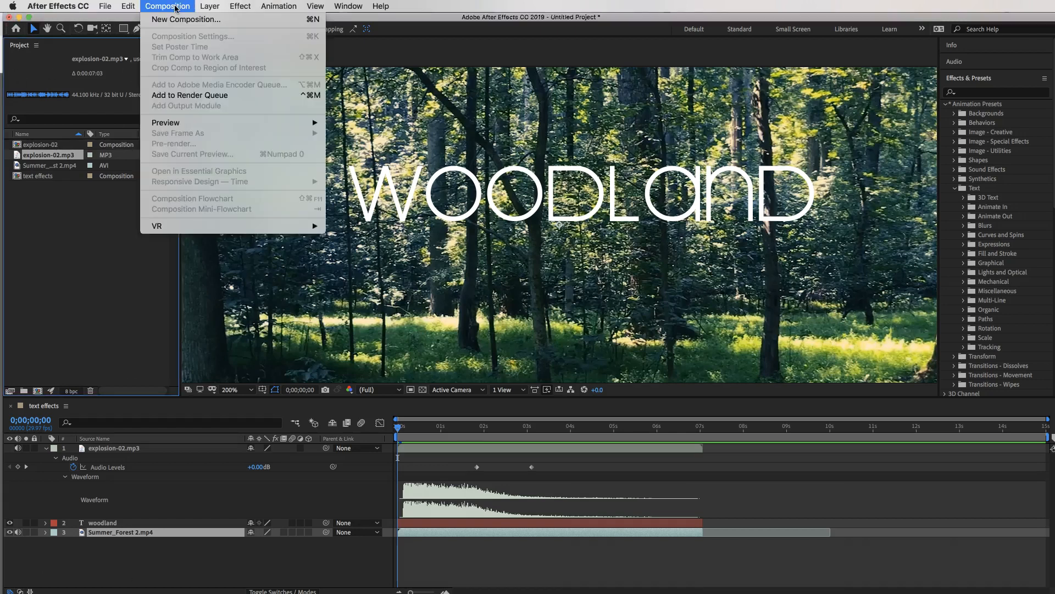
pyautogui.click(211, 96)
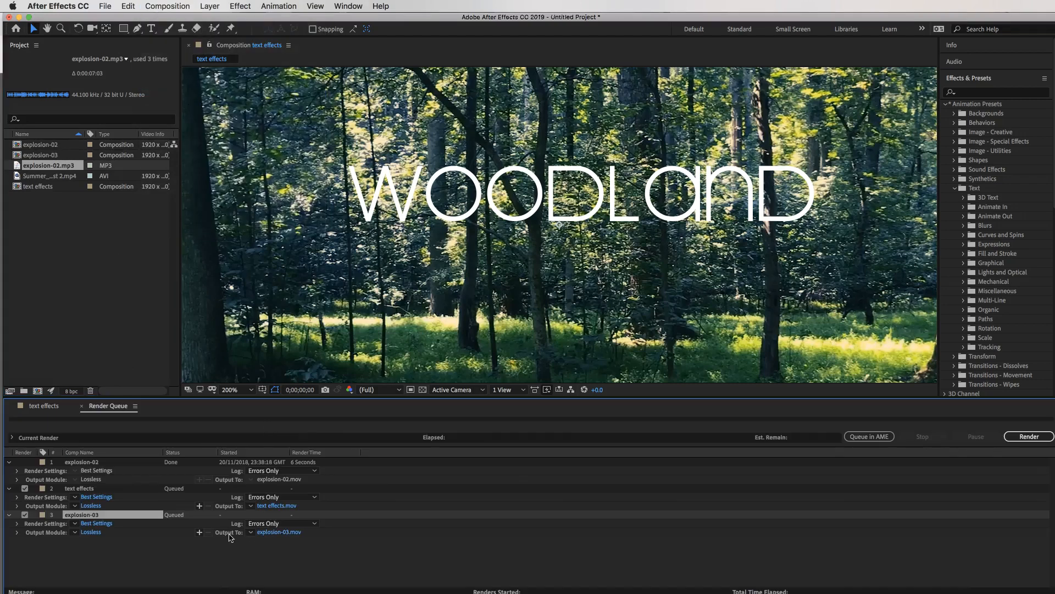
# Set the output to explosion-03.mov in MoGraphics > Videos and render the queue.
pyautogui.click(277, 532)
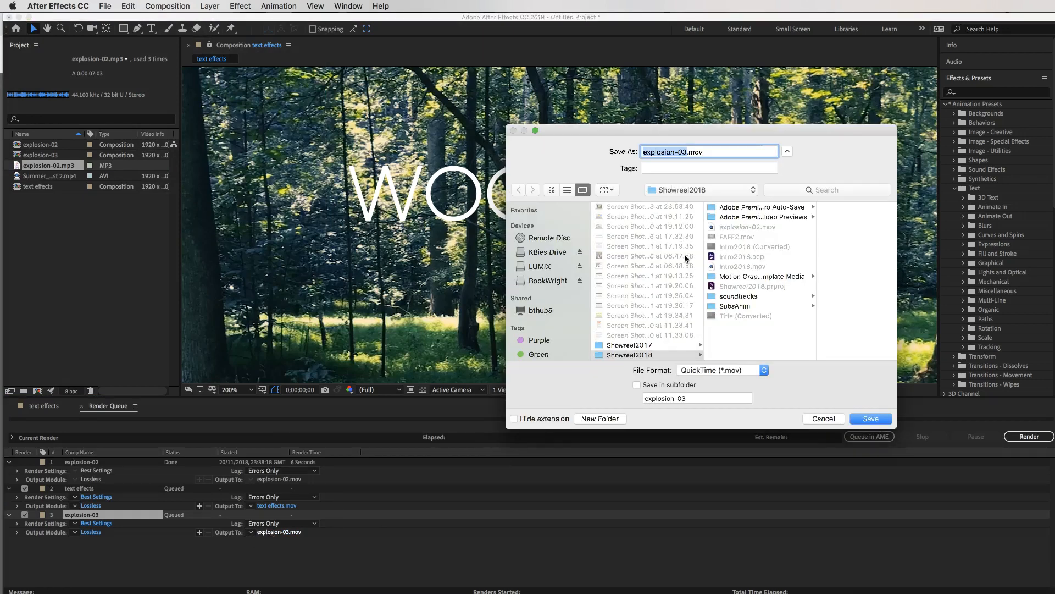
pyautogui.scroll(-5, 647, 253)
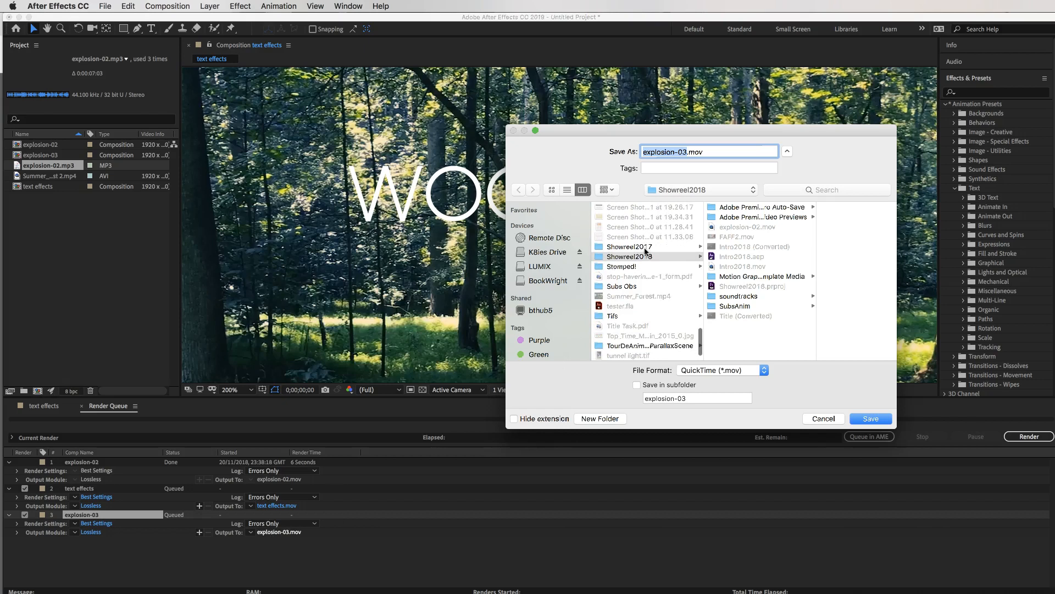
pyautogui.scroll(8, 646, 252)
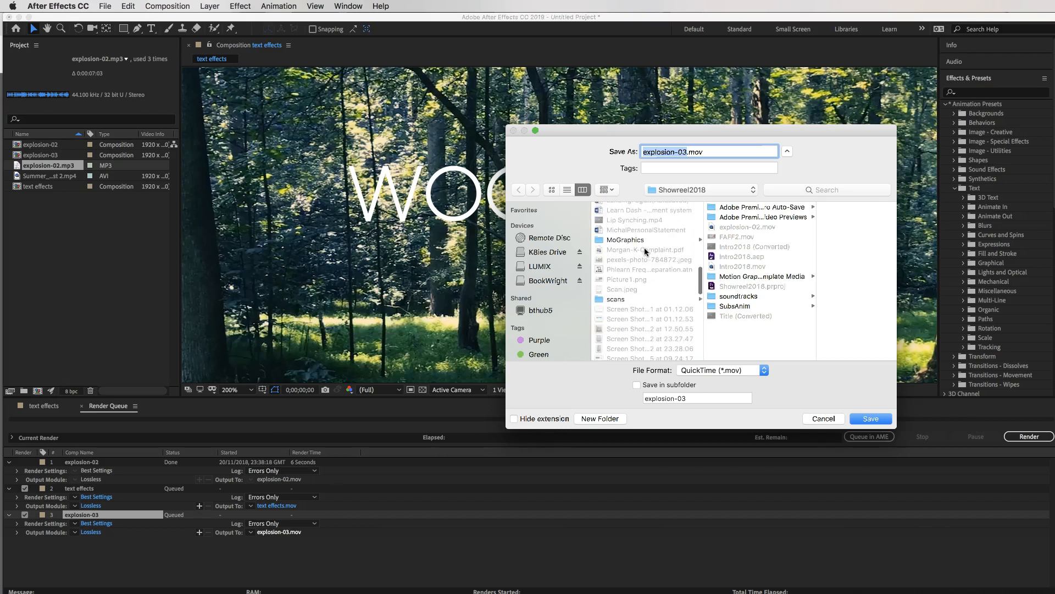
pyautogui.click(635, 240)
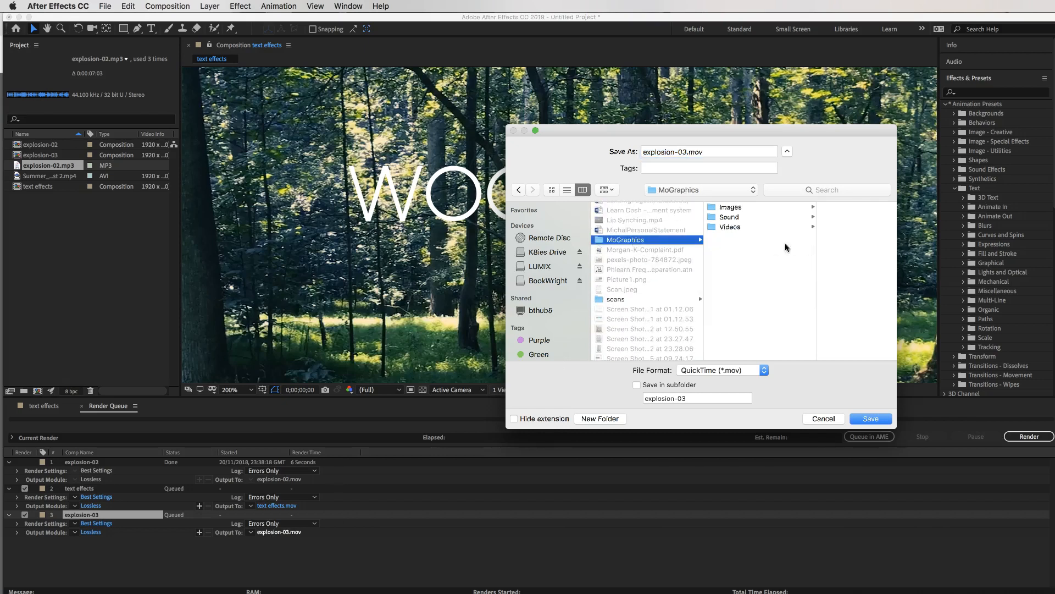
pyautogui.click(728, 227)
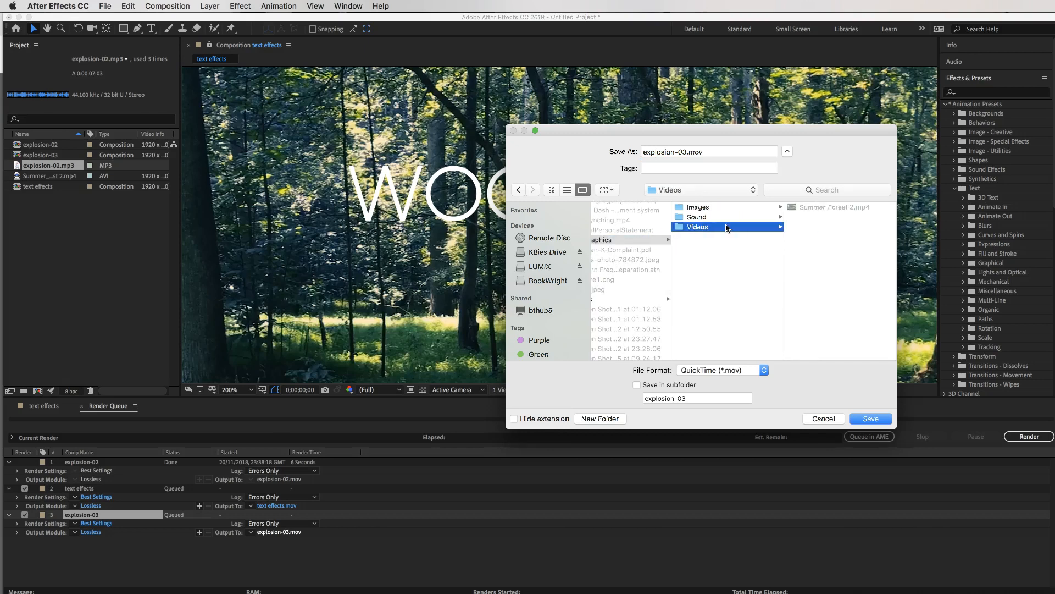
pyautogui.click(880, 419)
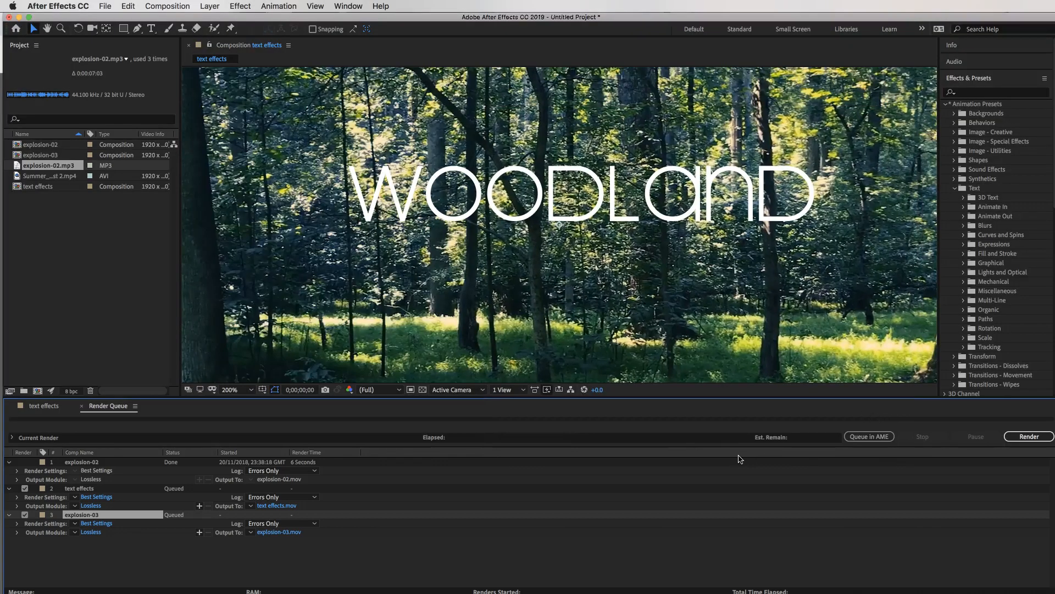
pyautogui.click(1022, 436)
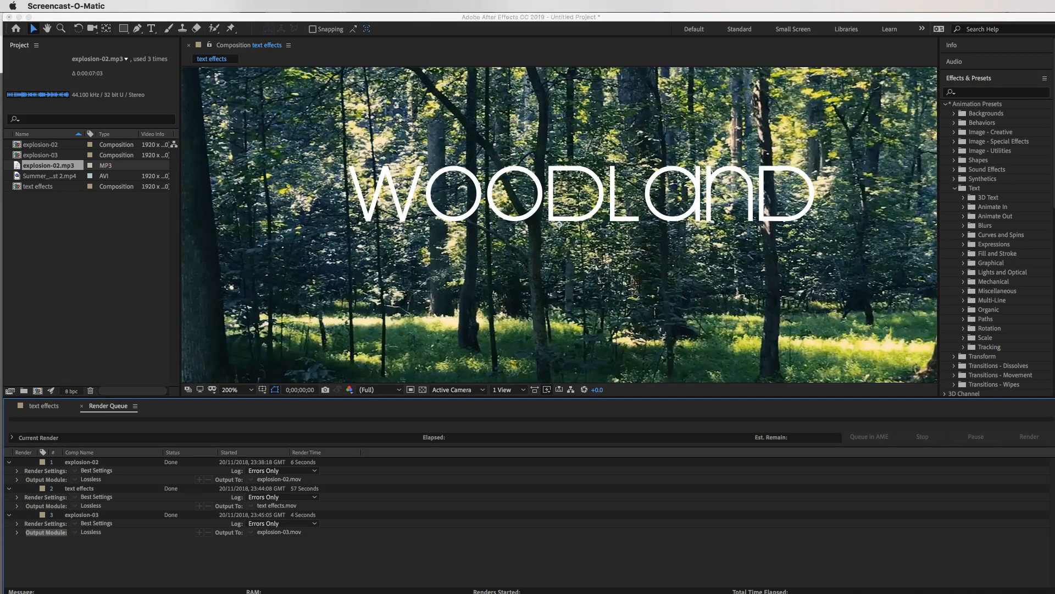
pyautogui.moveTo(1054, 291); pyautogui.dragTo(787, 271)
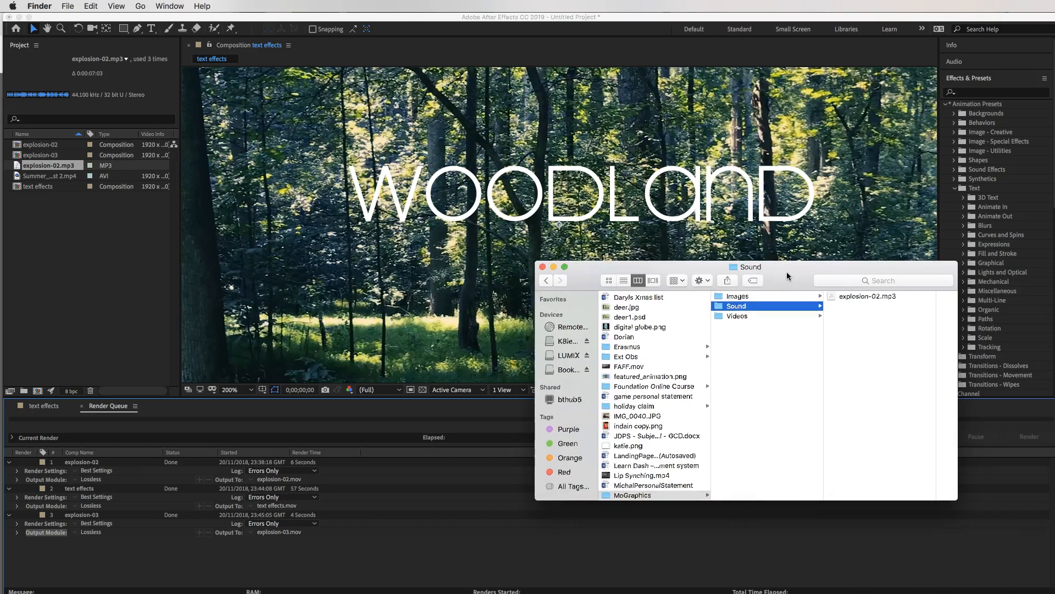
# Open the Videos folder and select explosion-03.mov to view its 16.6 MB, 1920×1080 details.
pyautogui.click(740, 317)
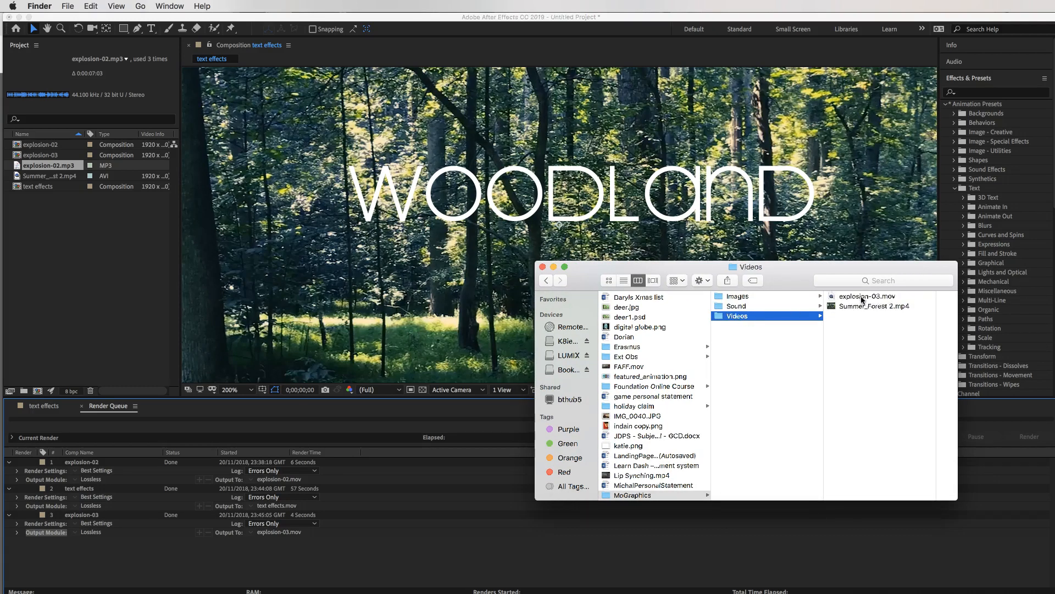
pyautogui.click(861, 297)
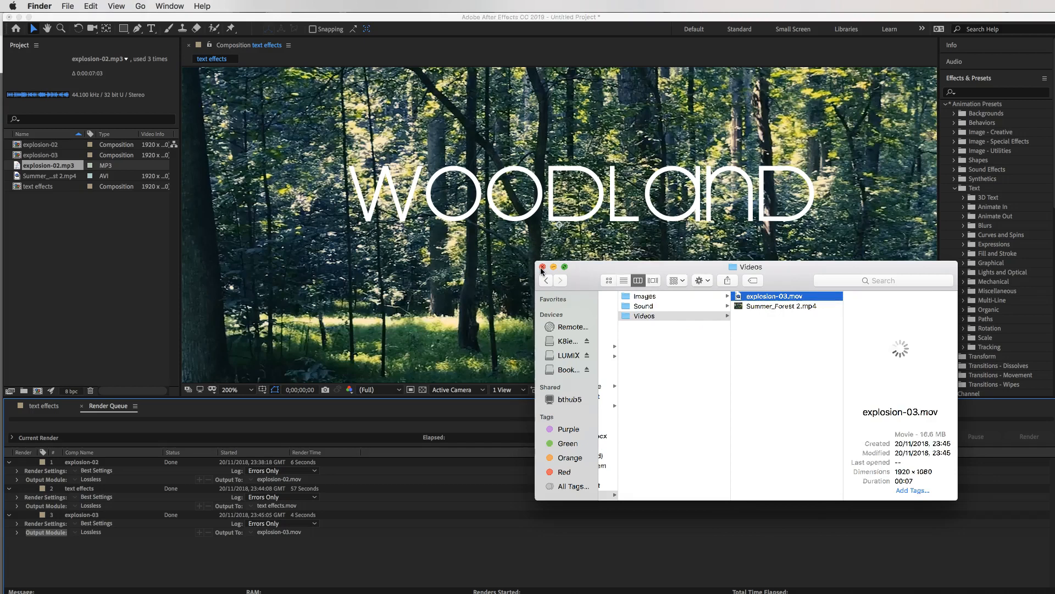
pyautogui.moveTo(573, 269); pyautogui.dragTo(776, 295)
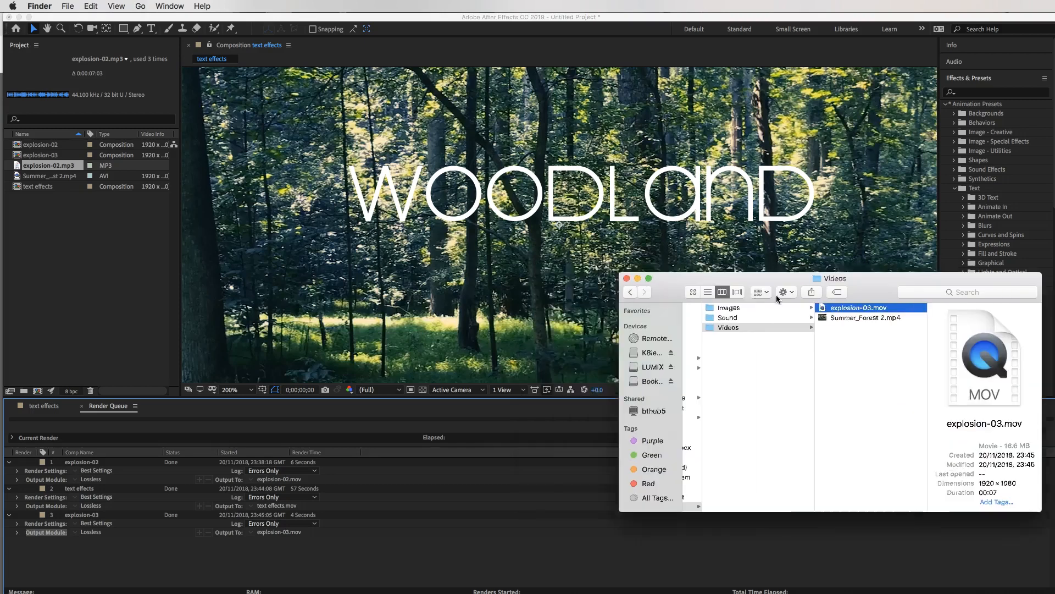